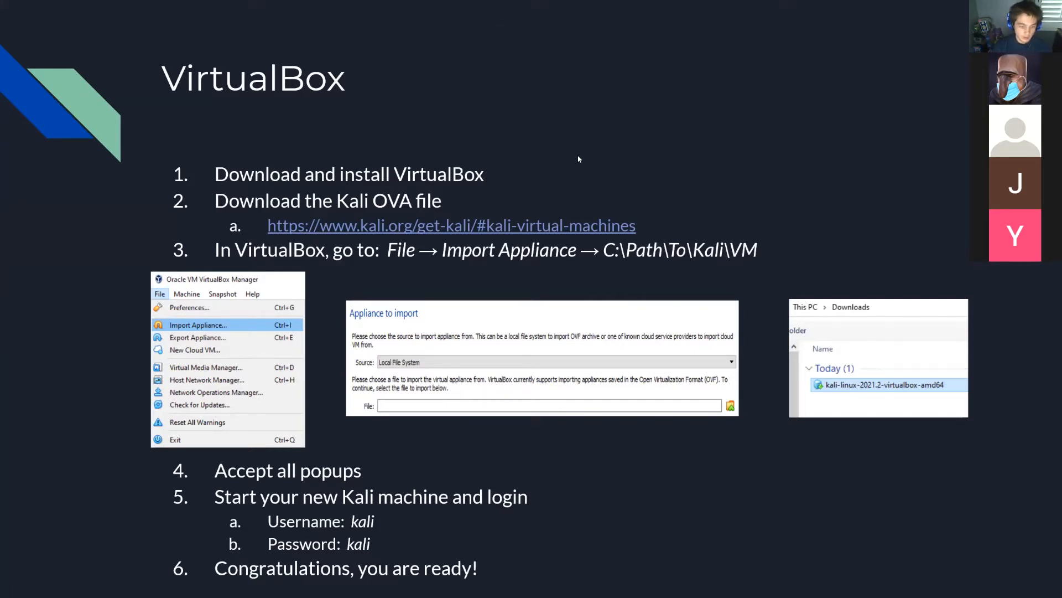
# - Switch to the web browser and view the Virtual Machines download options on the Get Kali page
pyautogui.hotkey('alt', 'Tab')
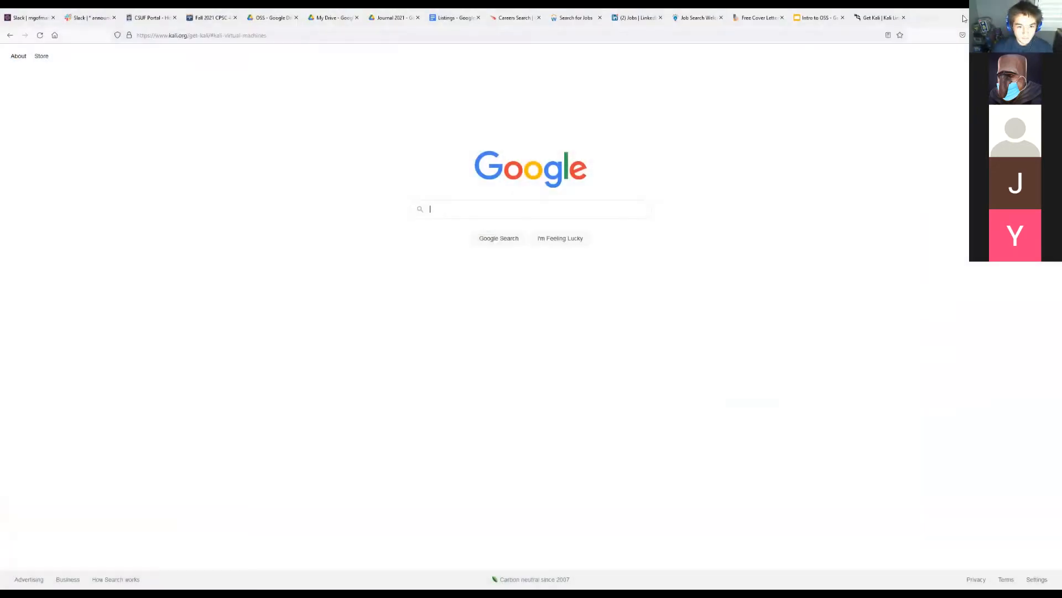
pyautogui.click(925, 23)
pyautogui.scroll(15, 327, 166)
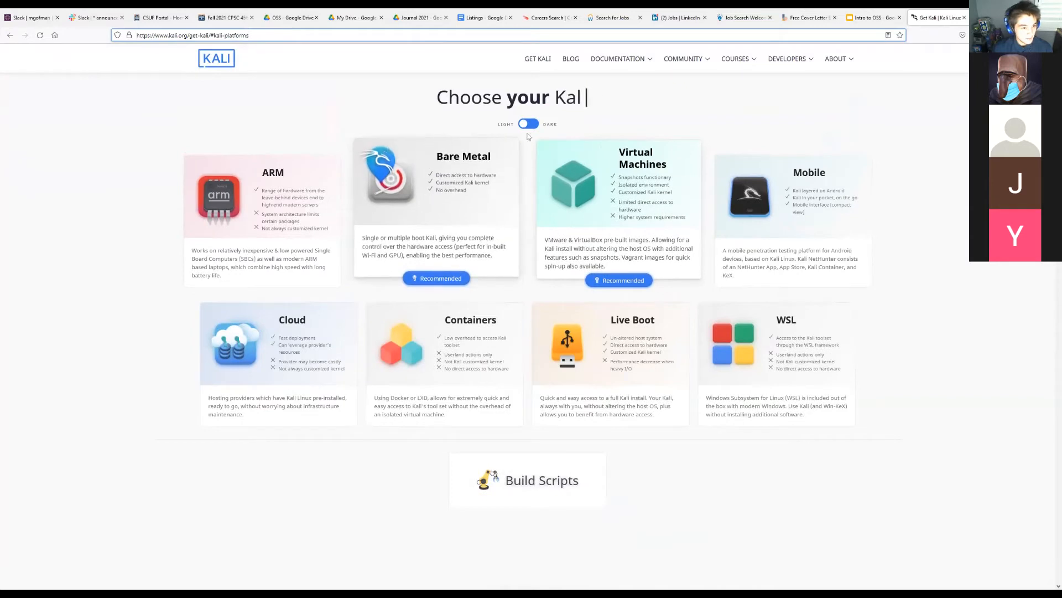
pyautogui.click(643, 206)
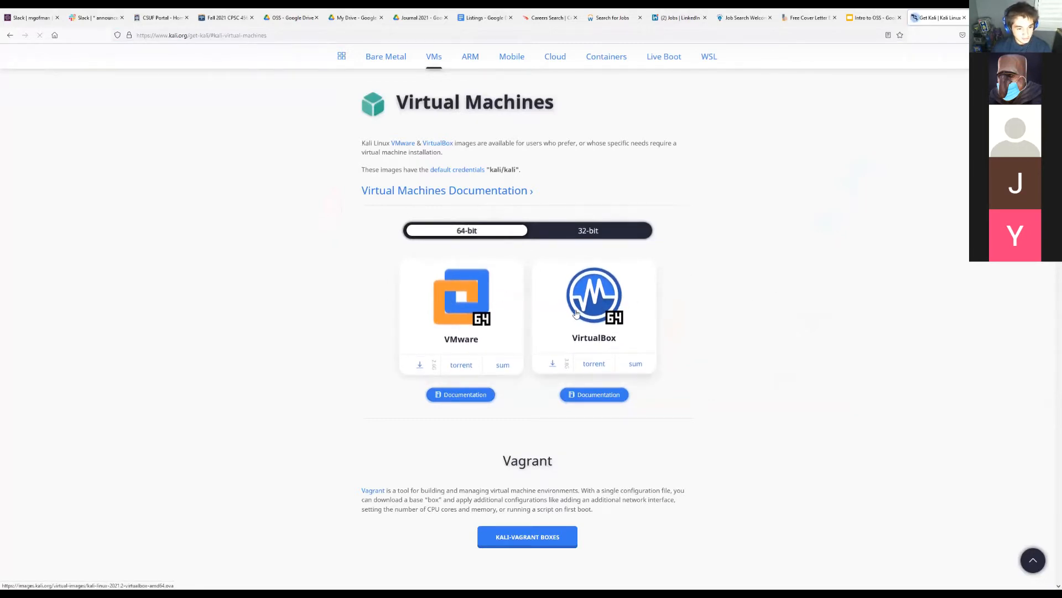
# - Switch to Oracle VM VirtualBox Manager and open the Import Virtual Appliance wizard
pyautogui.moveTo(910, 254); pyautogui.dragTo(671, 230)
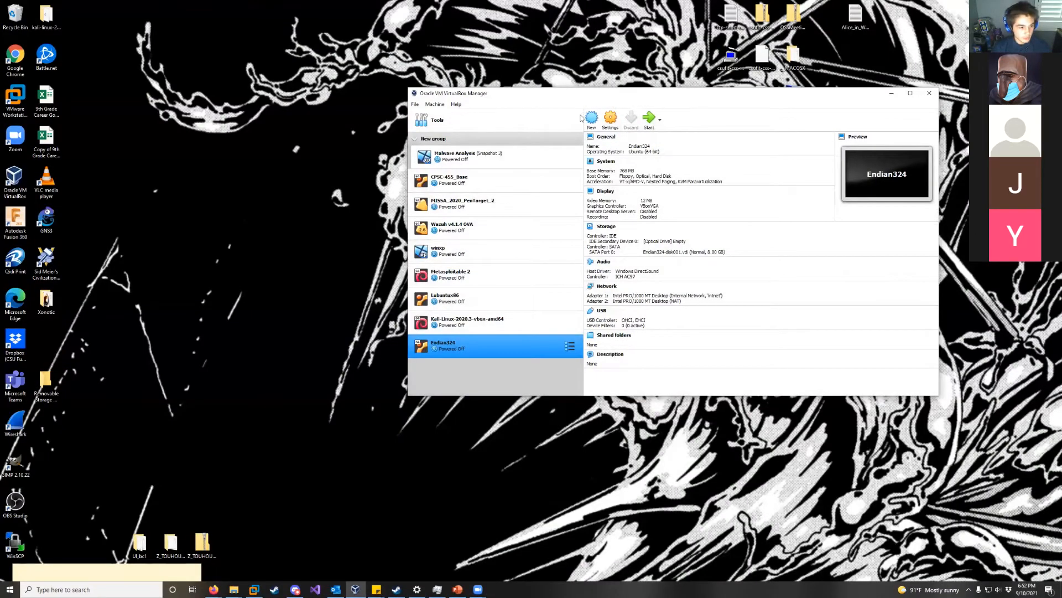
pyautogui.moveTo(556, 98); pyautogui.dragTo(509, 159)
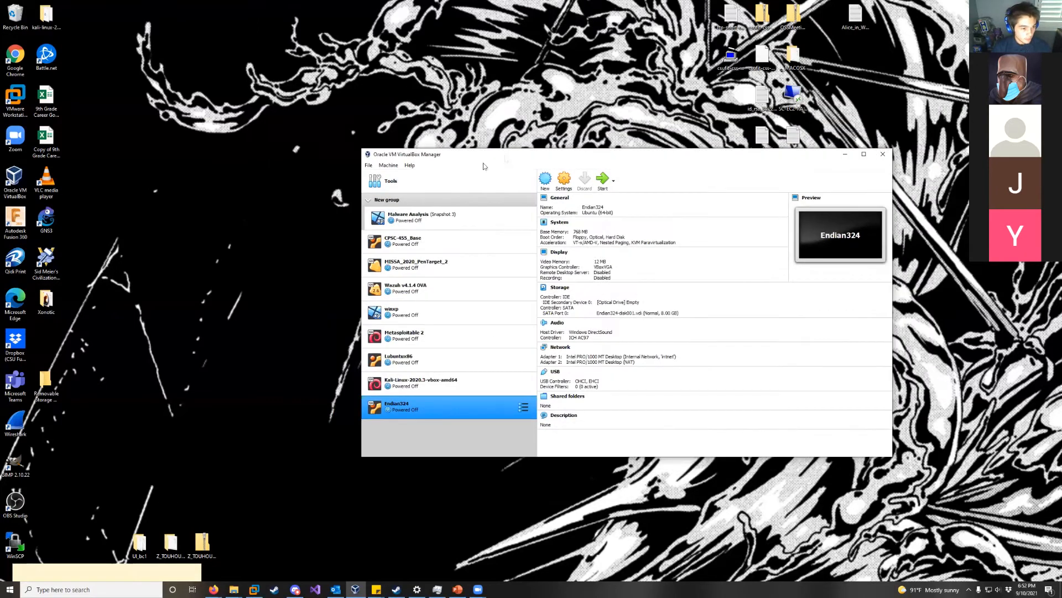
pyautogui.click(368, 166)
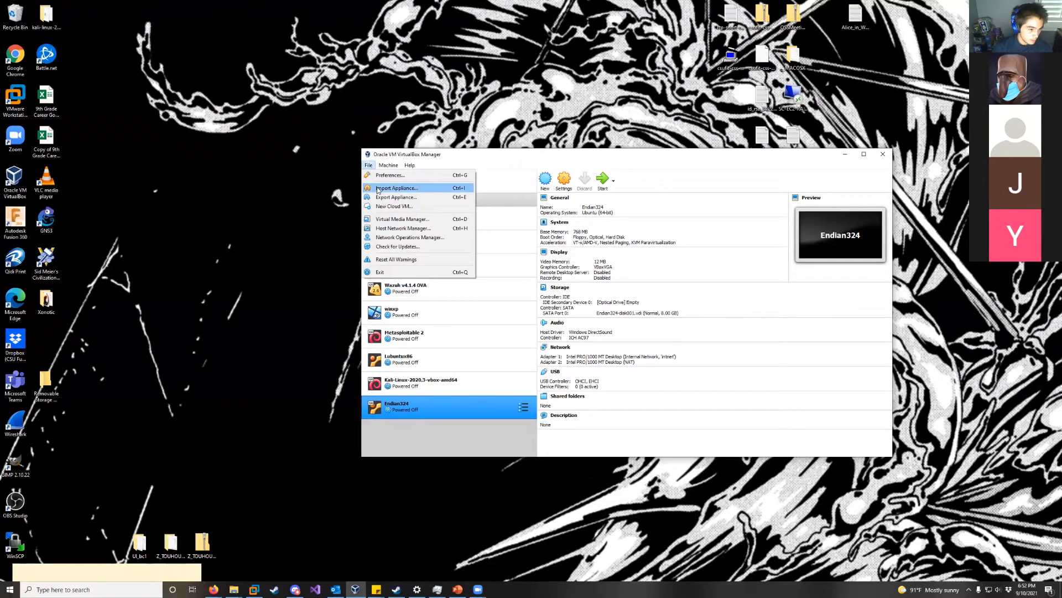
pyautogui.click(378, 189)
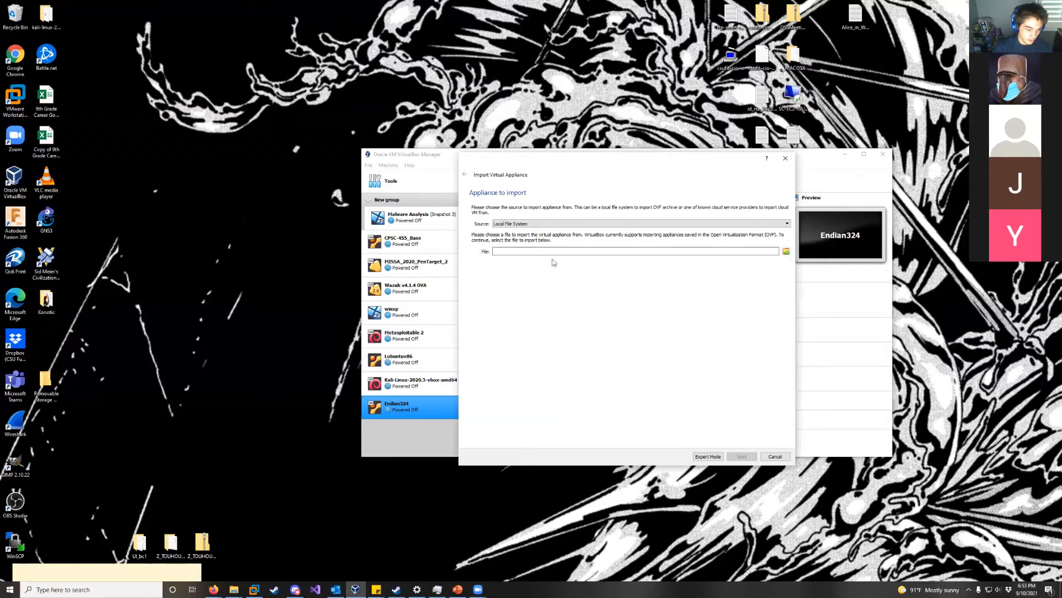
# - Choose the kali-linux-2021.2-virtualbox-amd64 file in the Downloads folder as the appliance to import
pyautogui.click(787, 252)
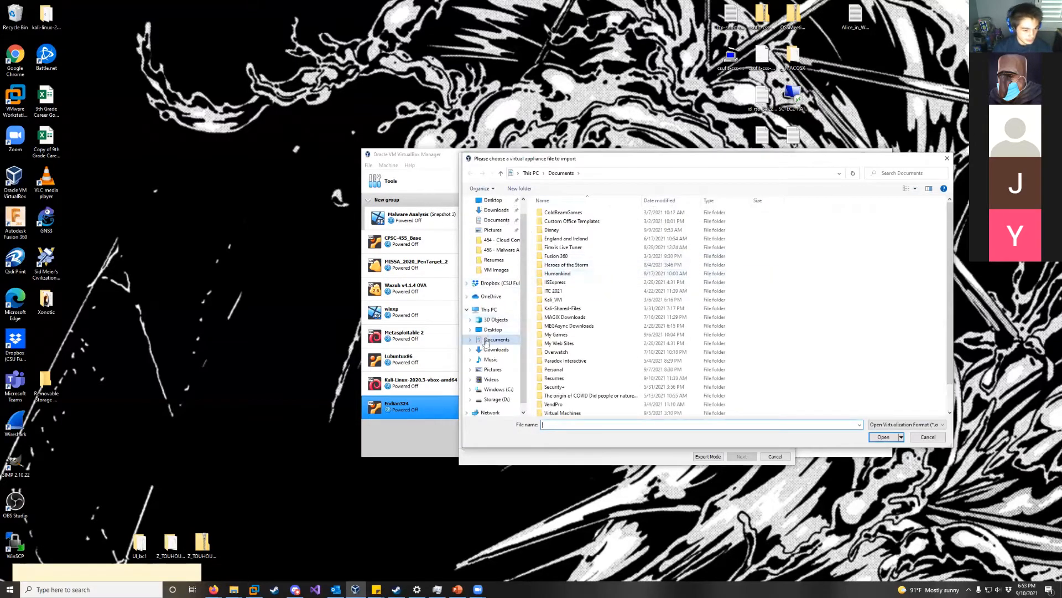
pyautogui.click(490, 349)
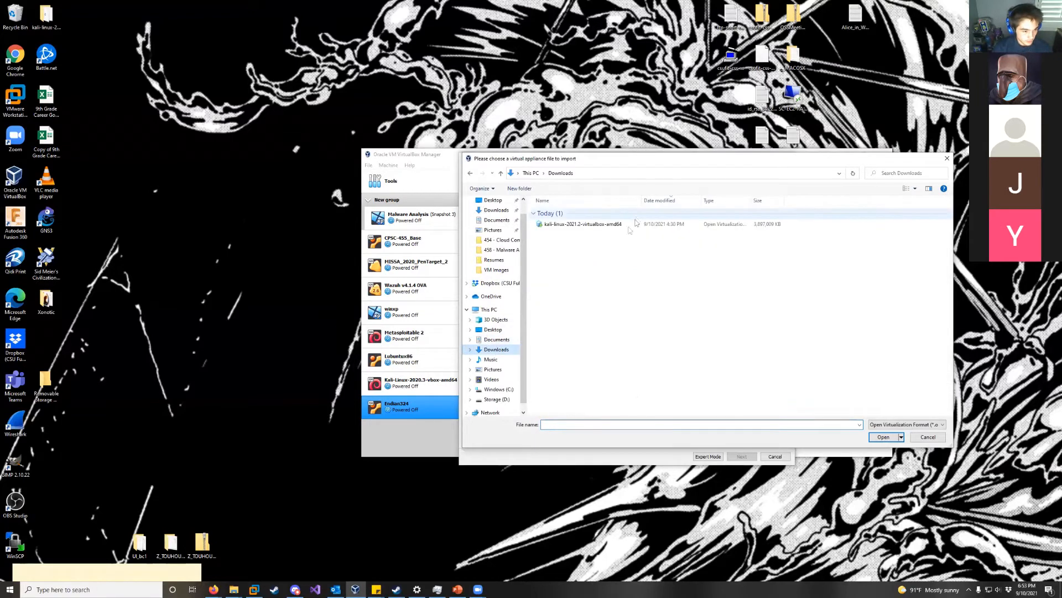
pyautogui.click(576, 225)
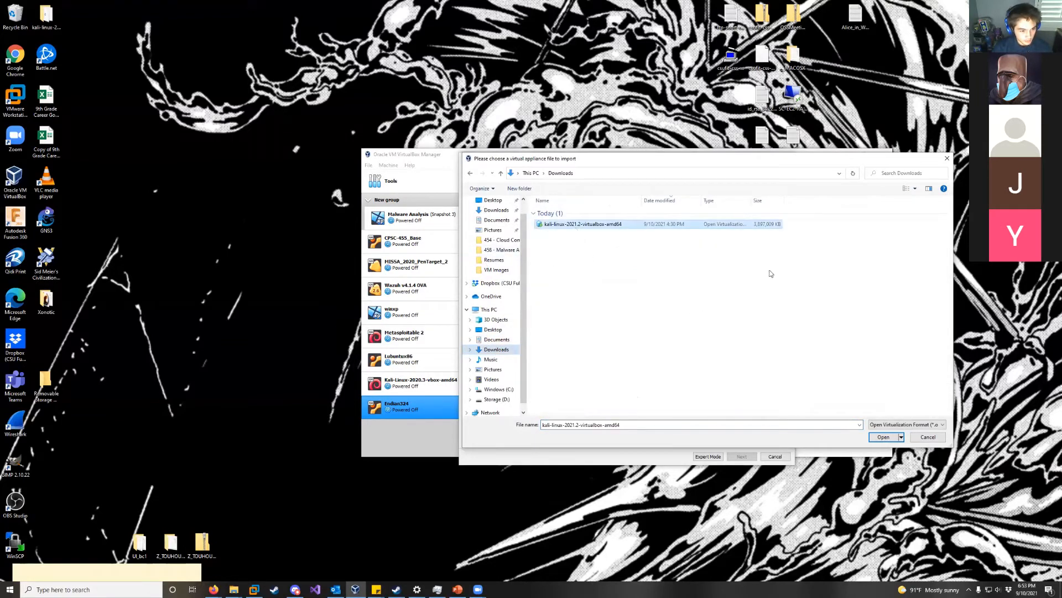
pyautogui.click(883, 438)
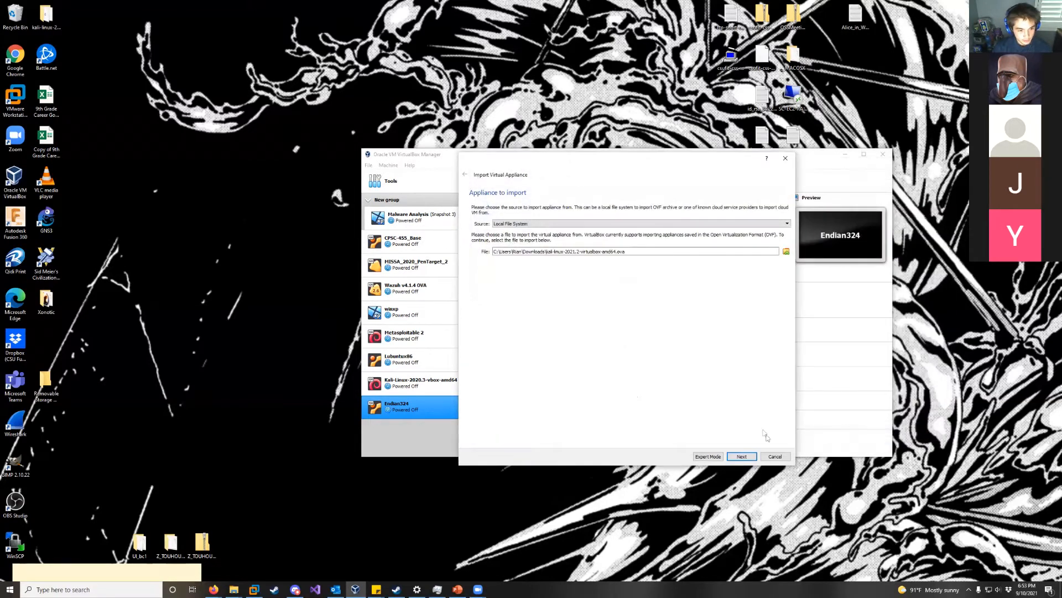
# - Proceed to the appliance settings and agree to the software license for the Kali appliance
pyautogui.click(742, 456)
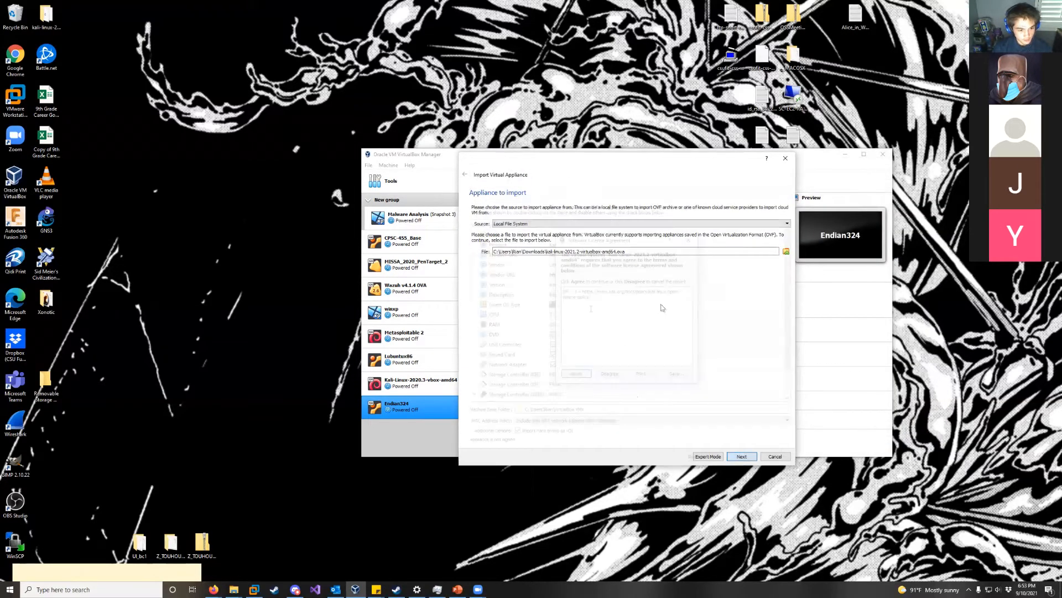
pyautogui.moveTo(593, 243); pyautogui.dragTo(588, 238)
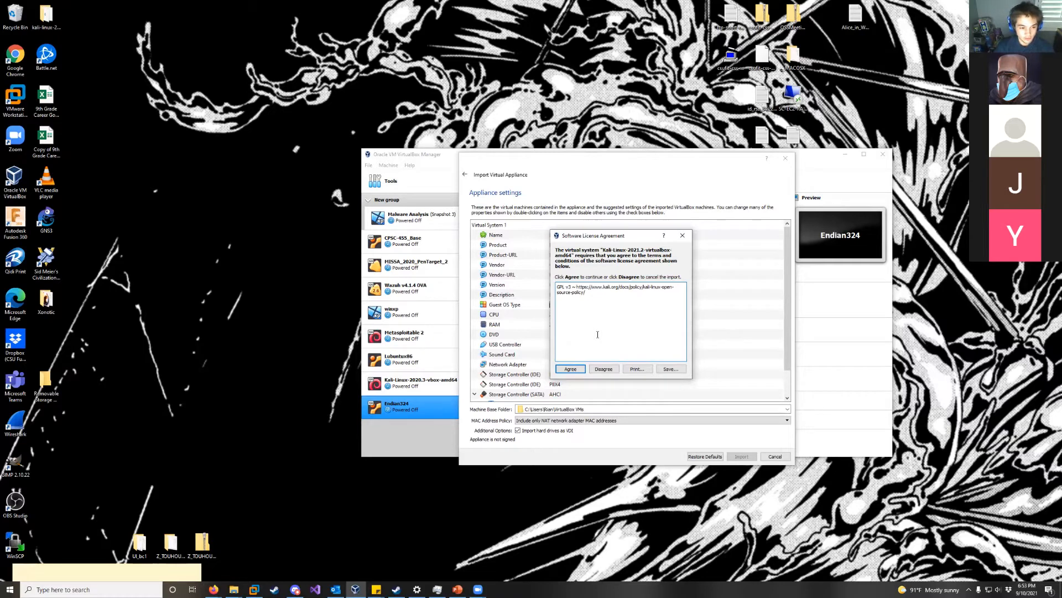
pyautogui.click(571, 369)
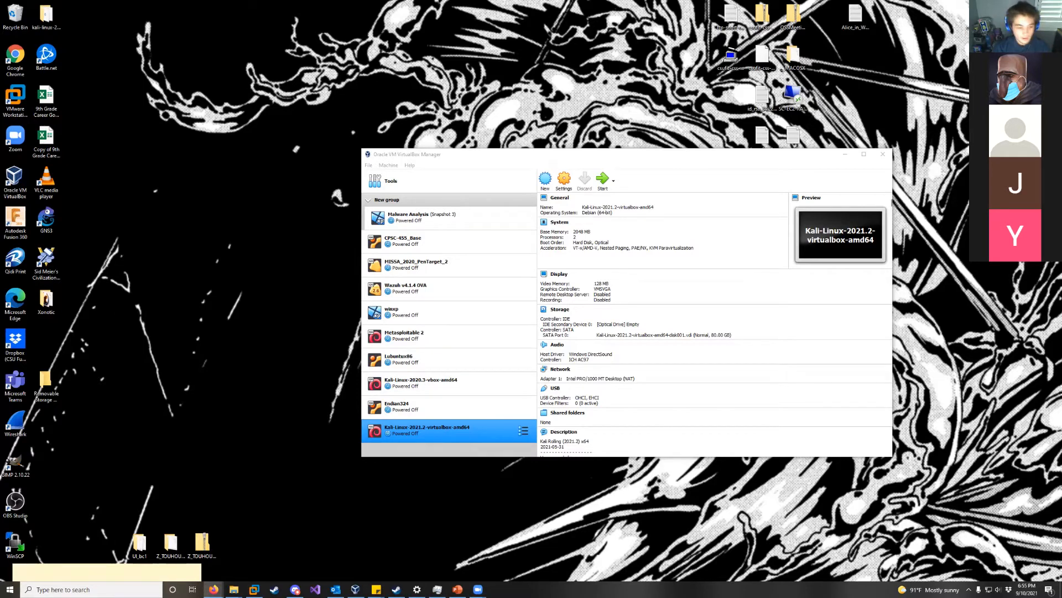
# - Try to start the imported Kali-Linux-2021.2-virtualbox-amd64 virtual machine
pyautogui.click(619, 164)
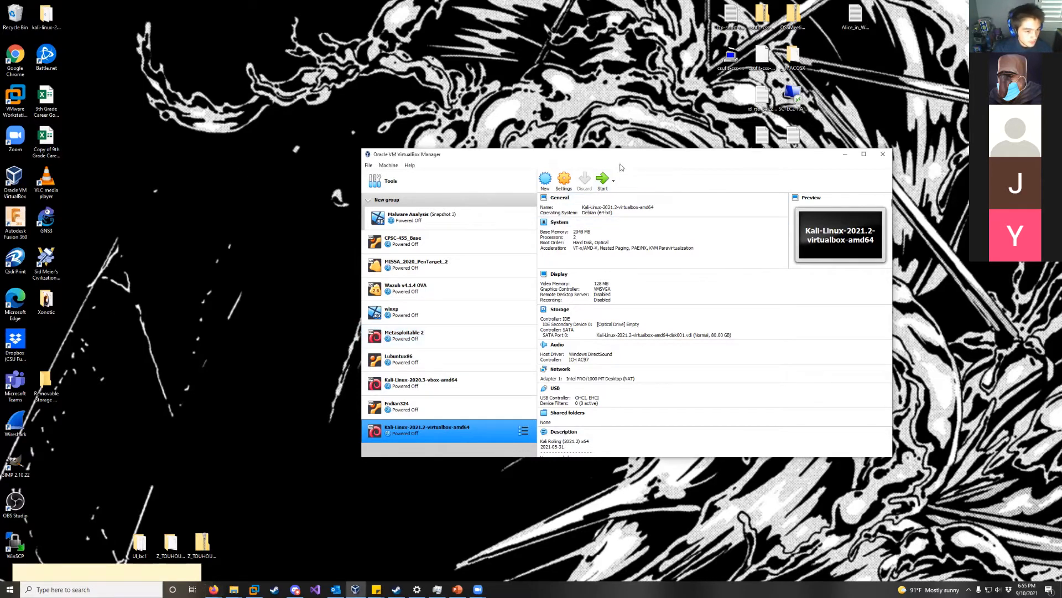
pyautogui.moveTo(621, 164); pyautogui.dragTo(594, 132)
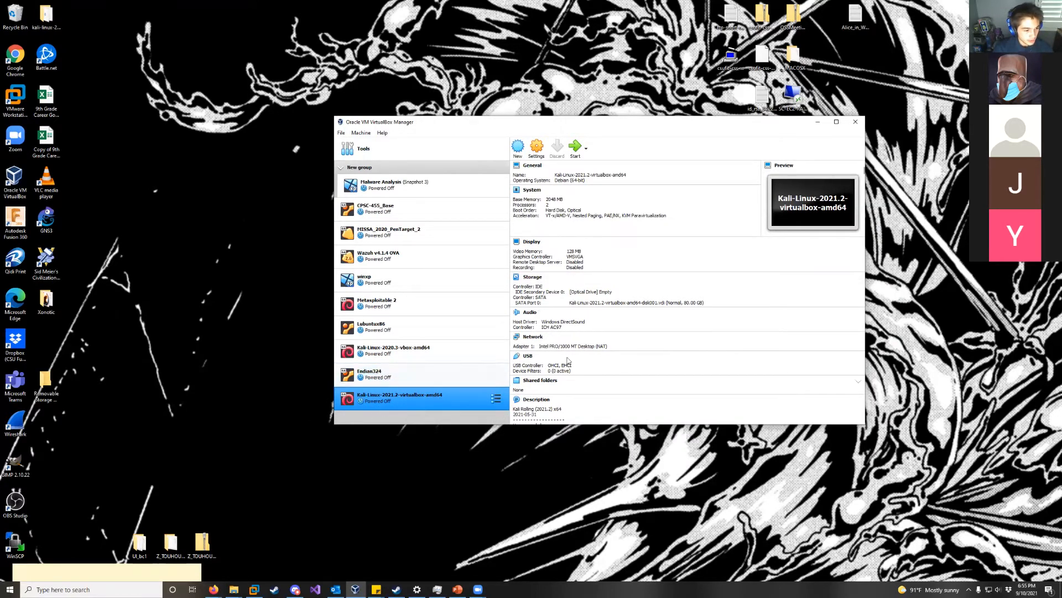
pyautogui.click(576, 147)
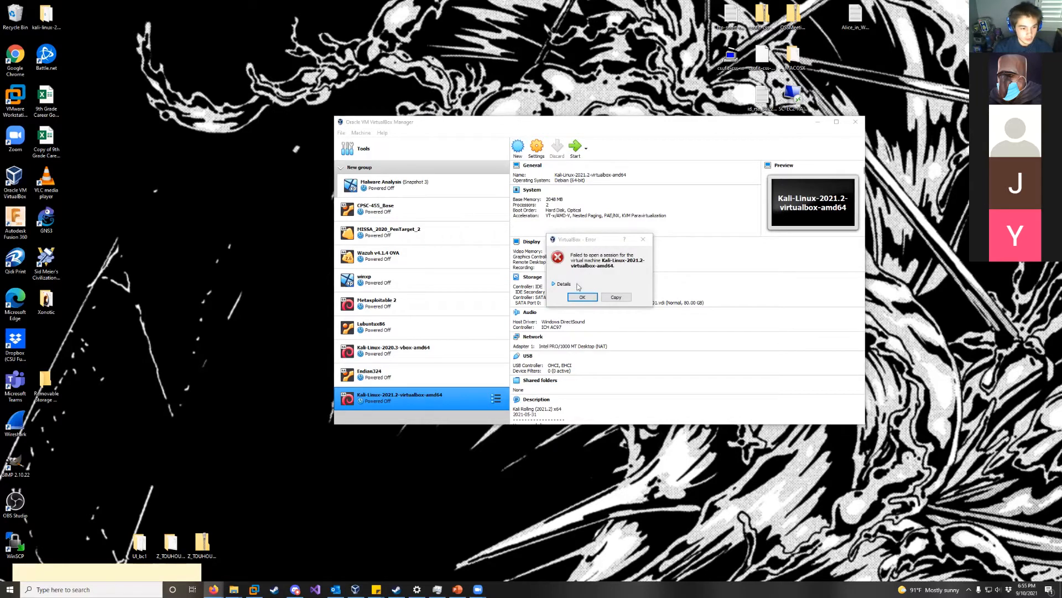
# - Expand and read the details of the session error, and dismiss the error dialog
pyautogui.click(563, 284)
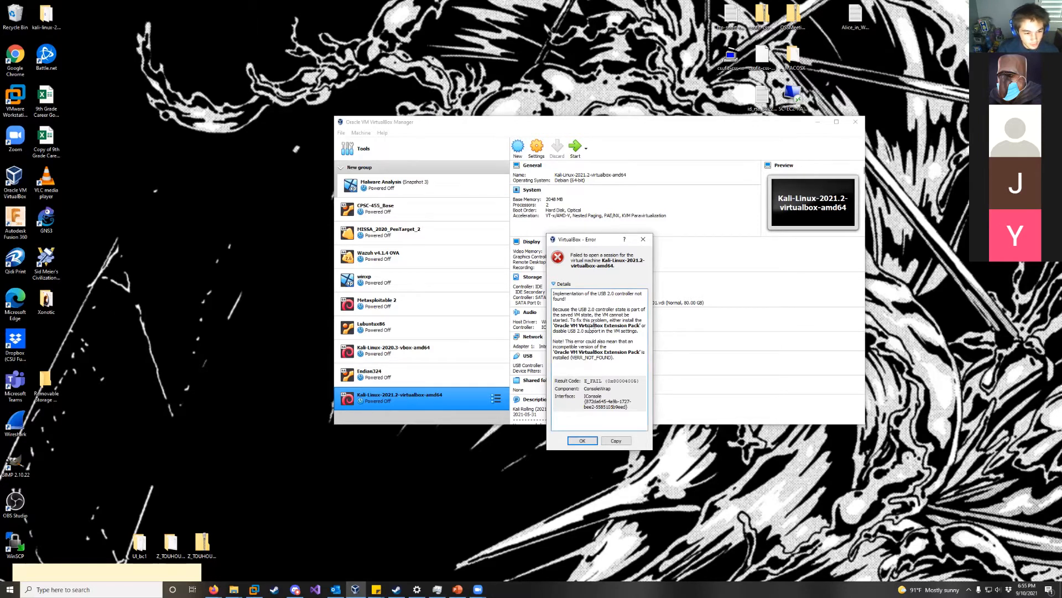
pyautogui.moveTo(555, 327); pyautogui.dragTo(644, 325)
pyautogui.click(583, 441)
# - Set the Kali virtual machine's USB controller to USB 1.1 (OHCI) and save the settings
pyautogui.click(540, 150)
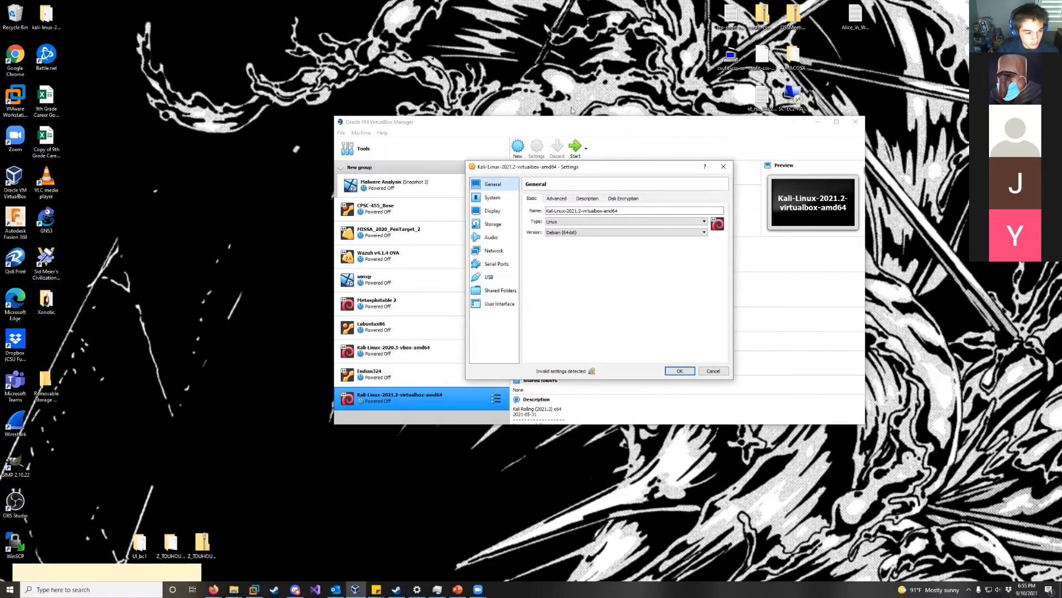
pyautogui.click(498, 281)
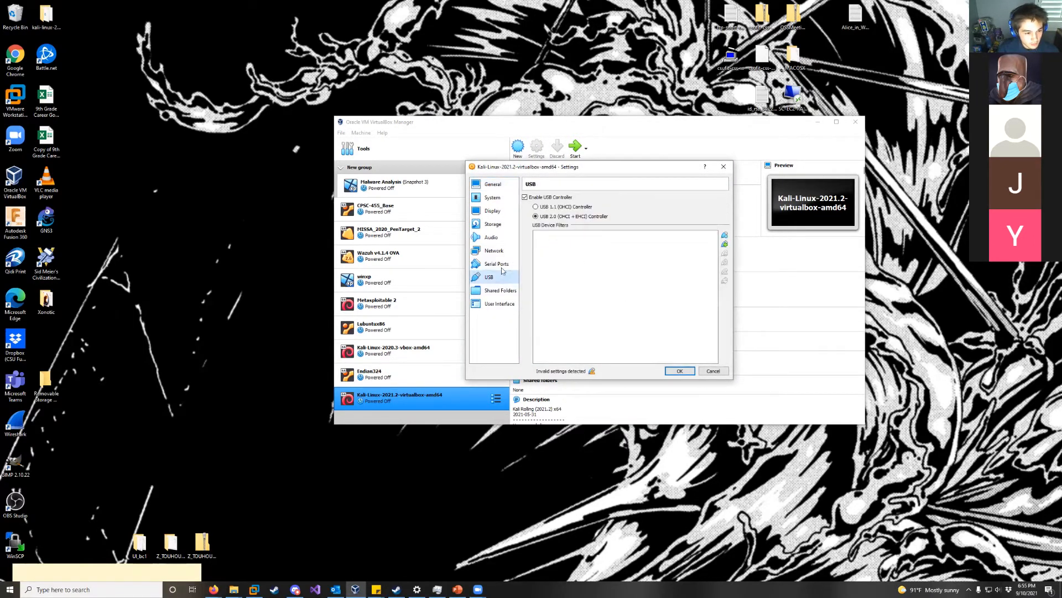
pyautogui.click(536, 207)
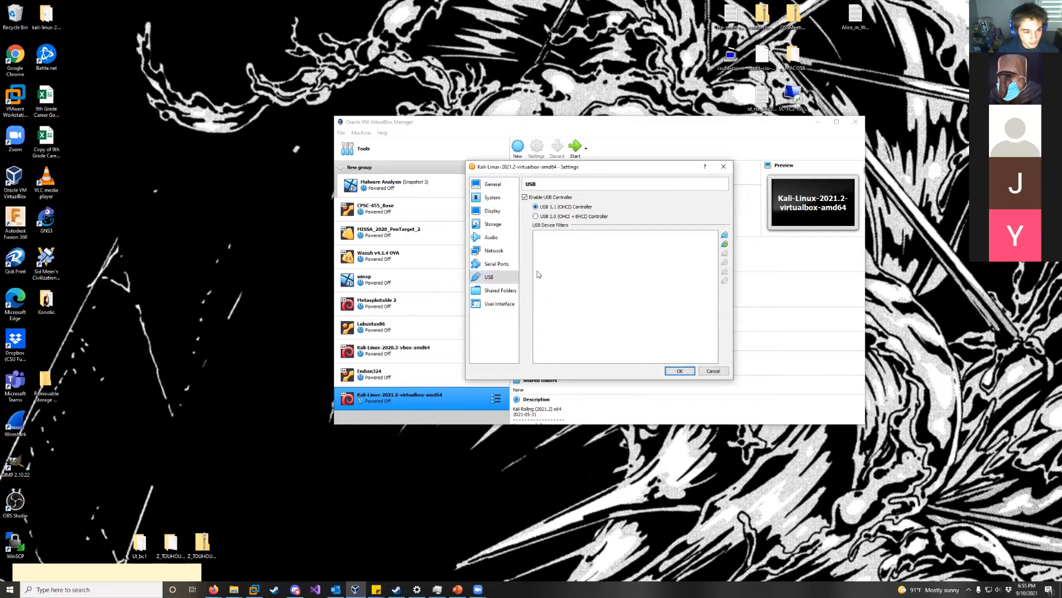
pyautogui.click(678, 371)
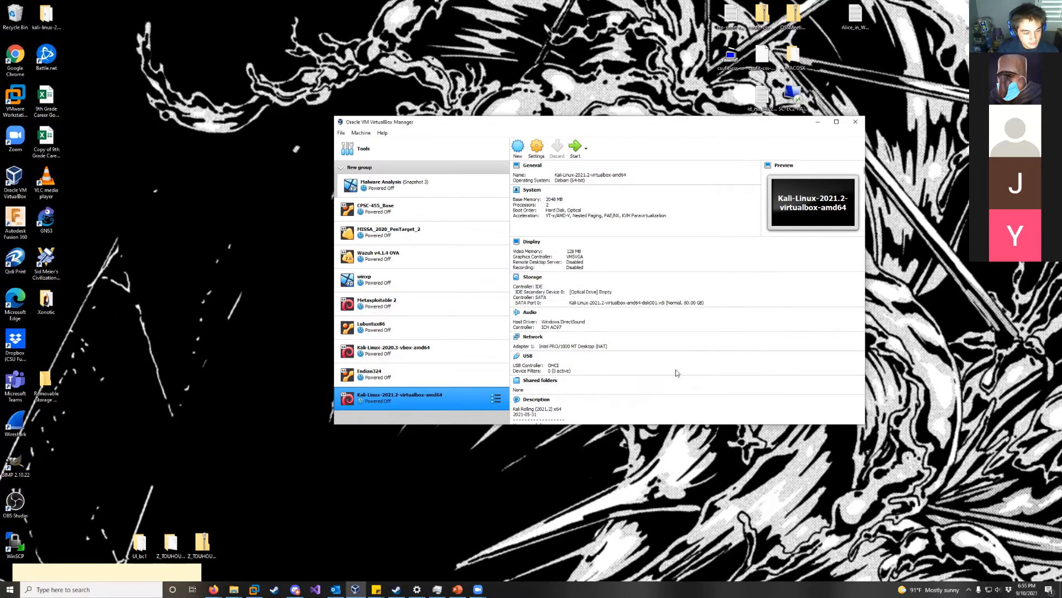
# - Review the USB controller settings of the Kali virtual machine and close them without changes
pyautogui.click(544, 156)
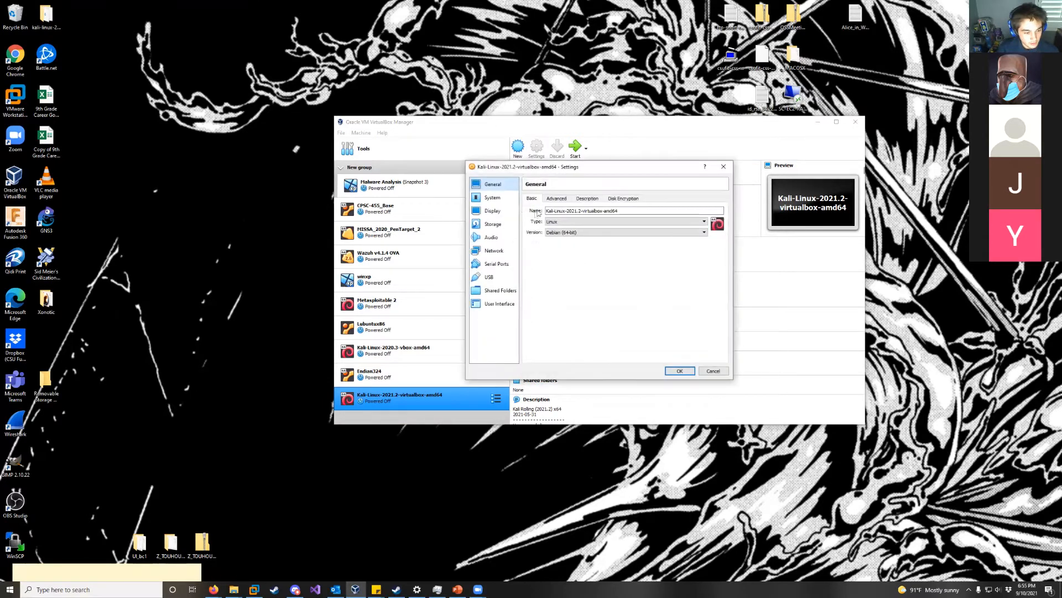
pyautogui.click(489, 277)
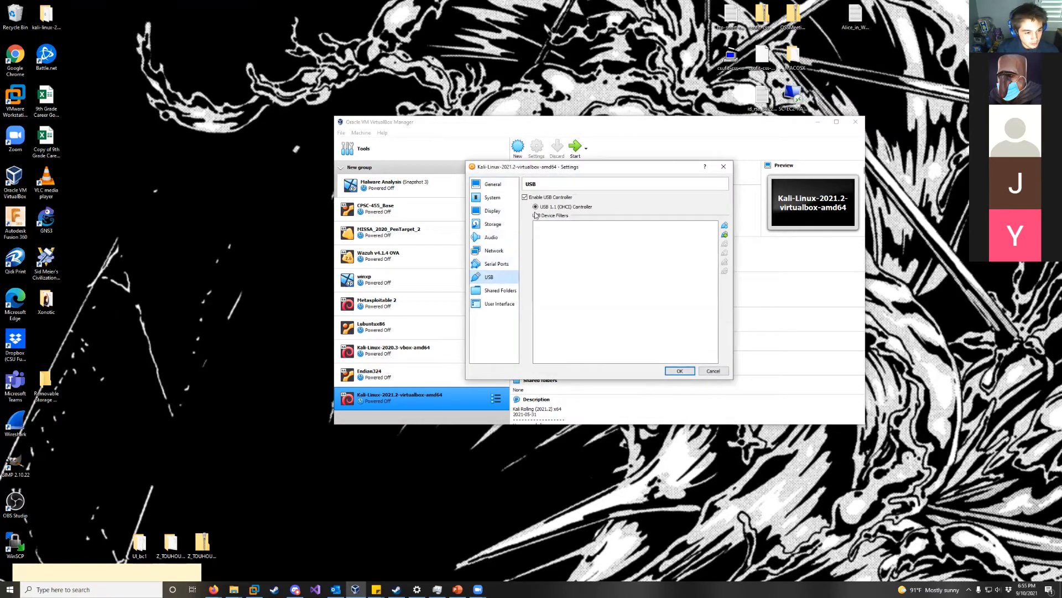
pyautogui.click(713, 371)
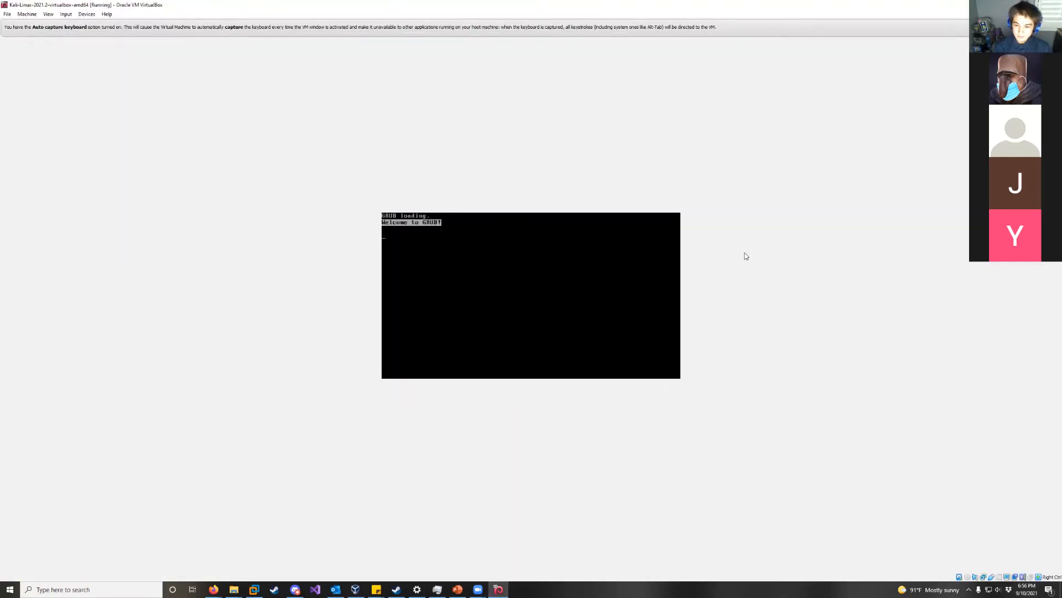
# - Let the running Kali virtual machine capture the mouse and keyboard, and boot the default boot entry
pyautogui.click(592, 249)
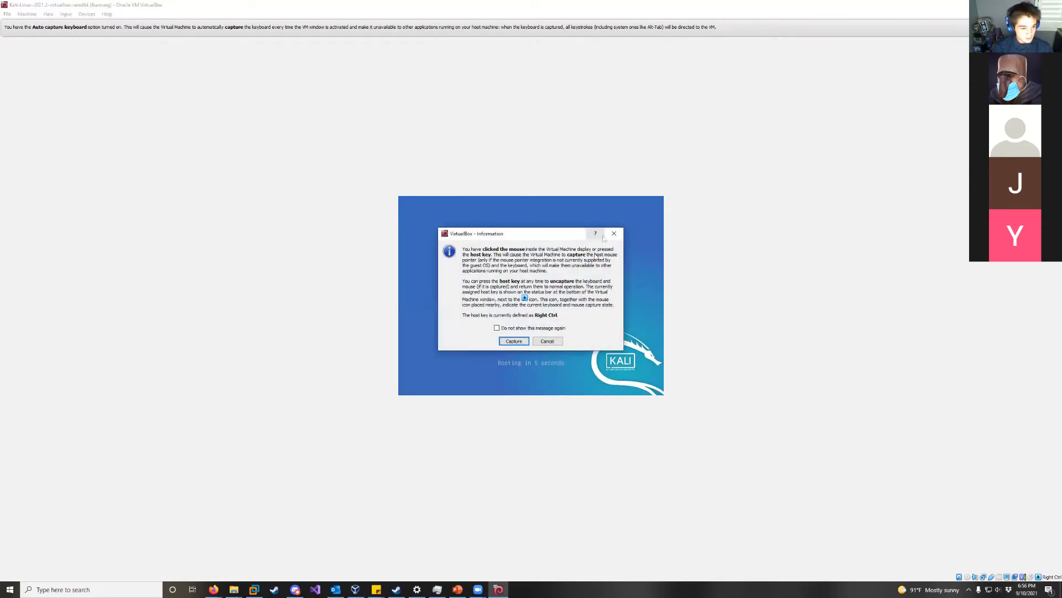
pyautogui.click(523, 340)
pyautogui.press('Return')
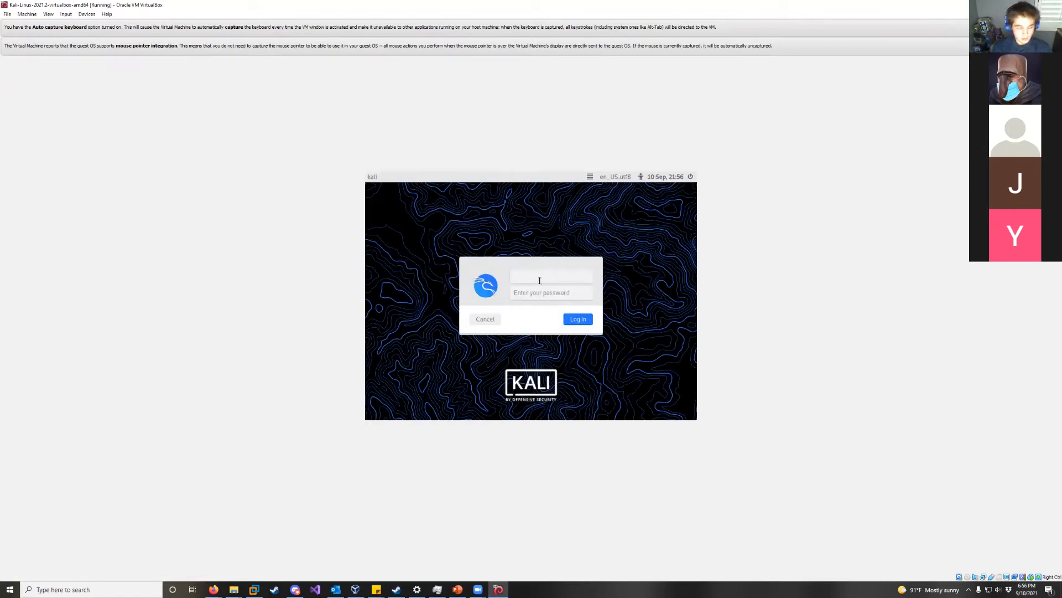
# - Log in to Kali with the username and account password, and dismiss the two VirtualBox notification bars
pyautogui.press('Return')
pyautogui.press('Return')
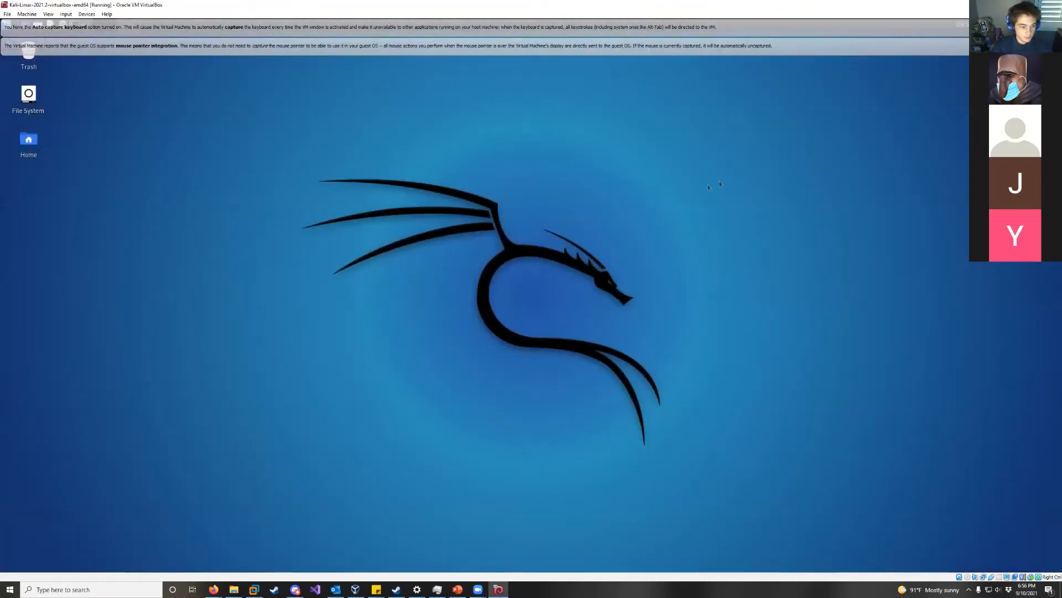
pyautogui.click(1054, 27)
pyautogui.click(1054, 27)
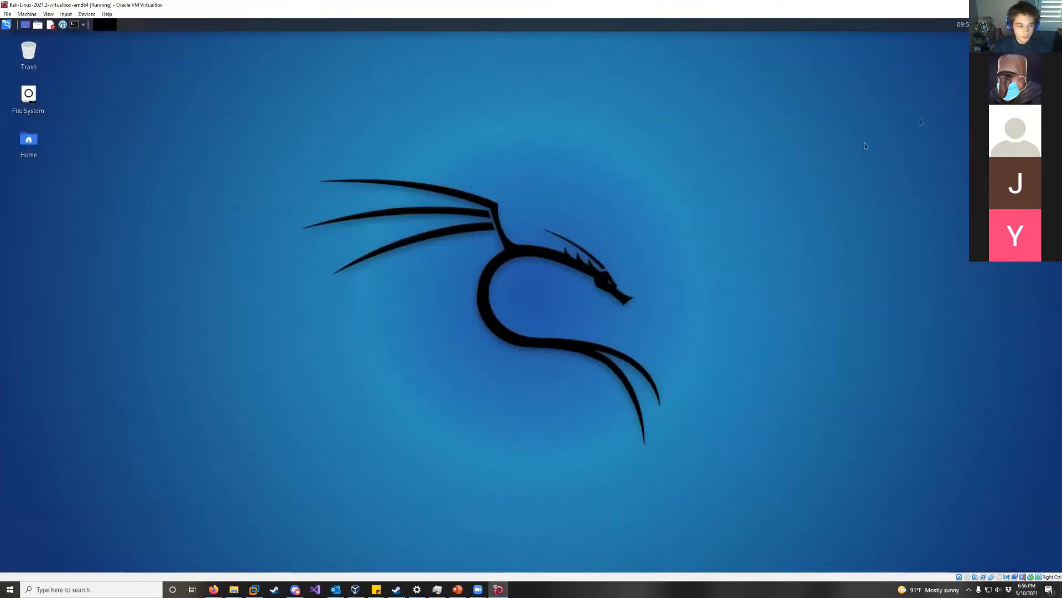
pyautogui.moveTo(226, 100); pyautogui.dragTo(845, 492)
pyautogui.moveTo(271, 117); pyautogui.dragTo(857, 485)
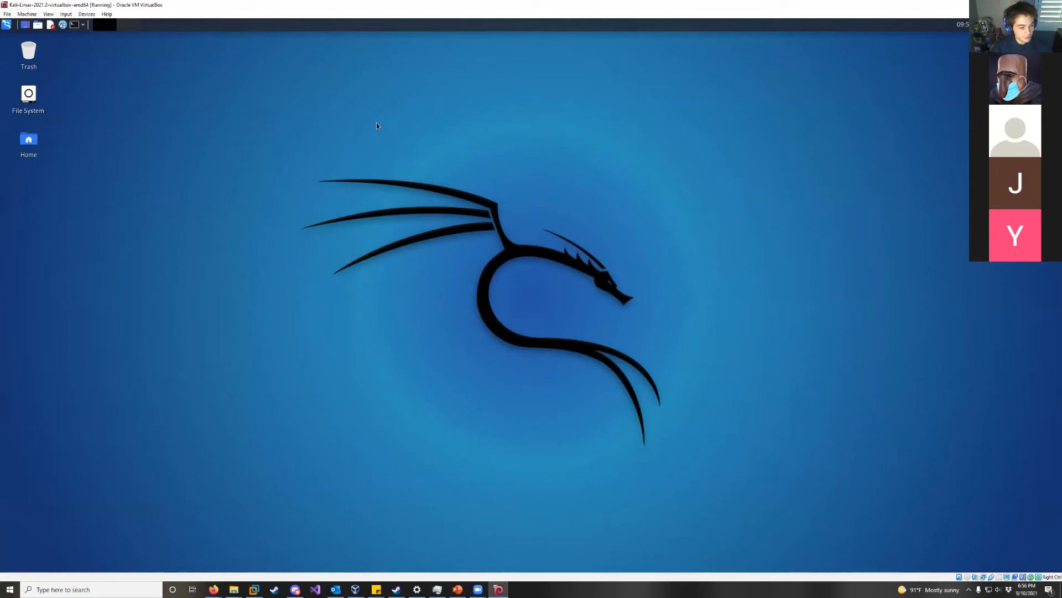
pyautogui.moveTo(260, 115); pyautogui.dragTo(736, 481)
pyautogui.rightClick(407, 239)
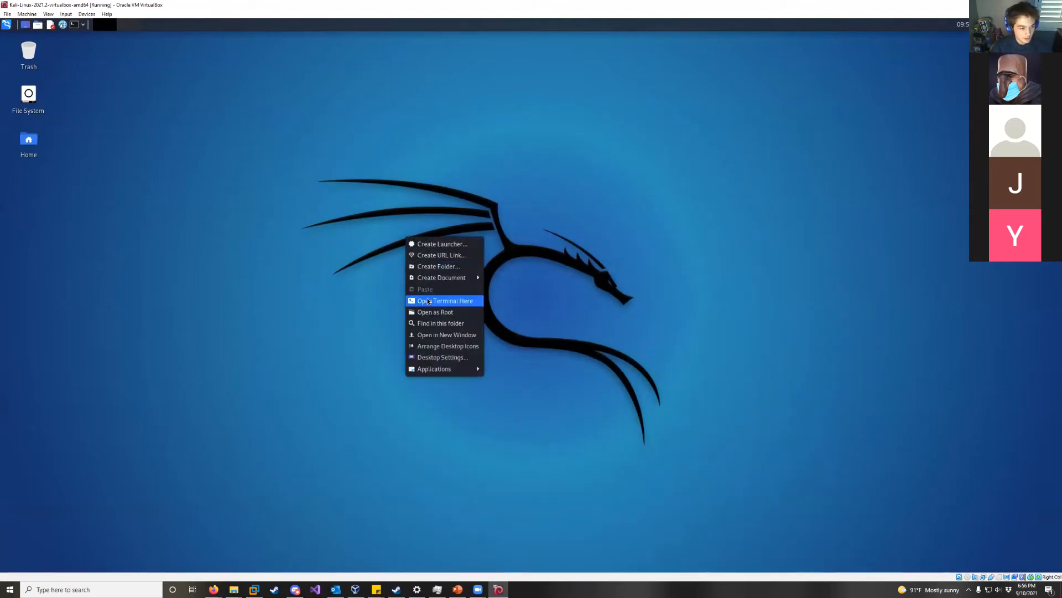
pyautogui.click(358, 140)
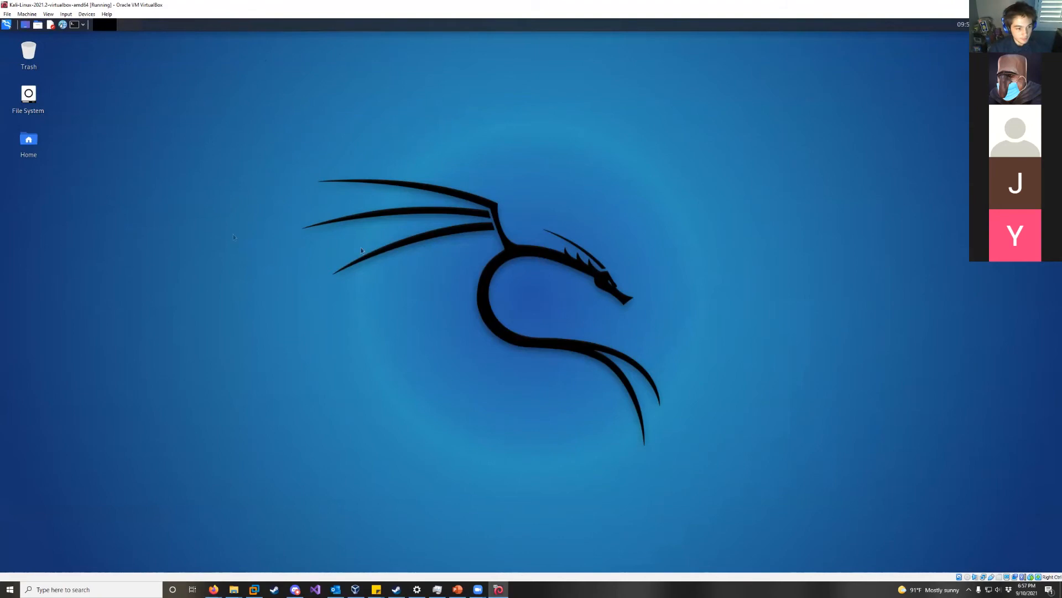
# - Minimize the Kali virtual machine, switch to VMware Workstation and open kali-linux-2021.2-virtualbox-amd64 from the Downloads folder
pyautogui.click(1014, 5)
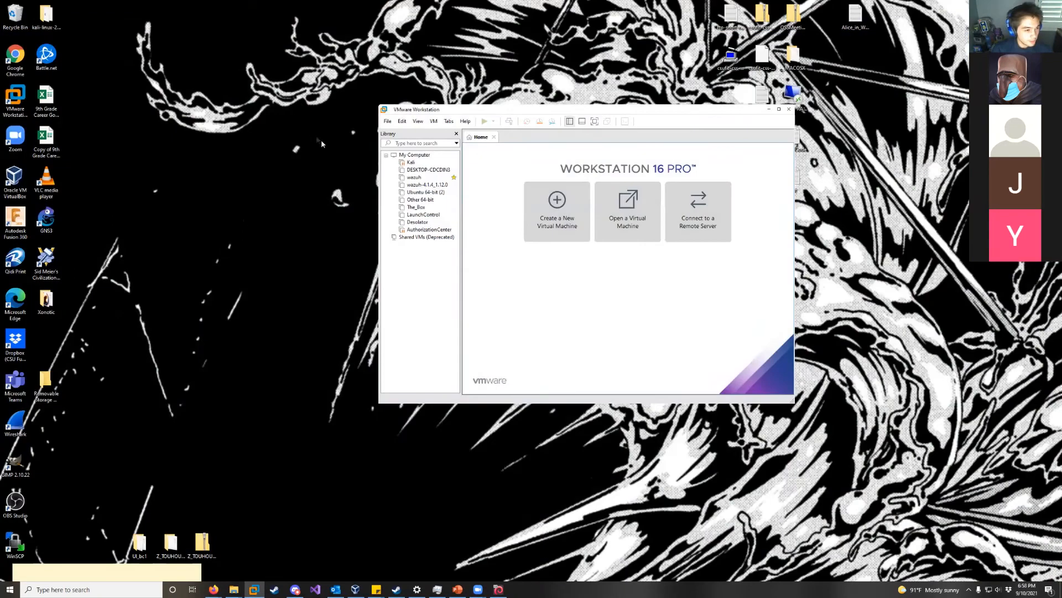
pyautogui.click(388, 121)
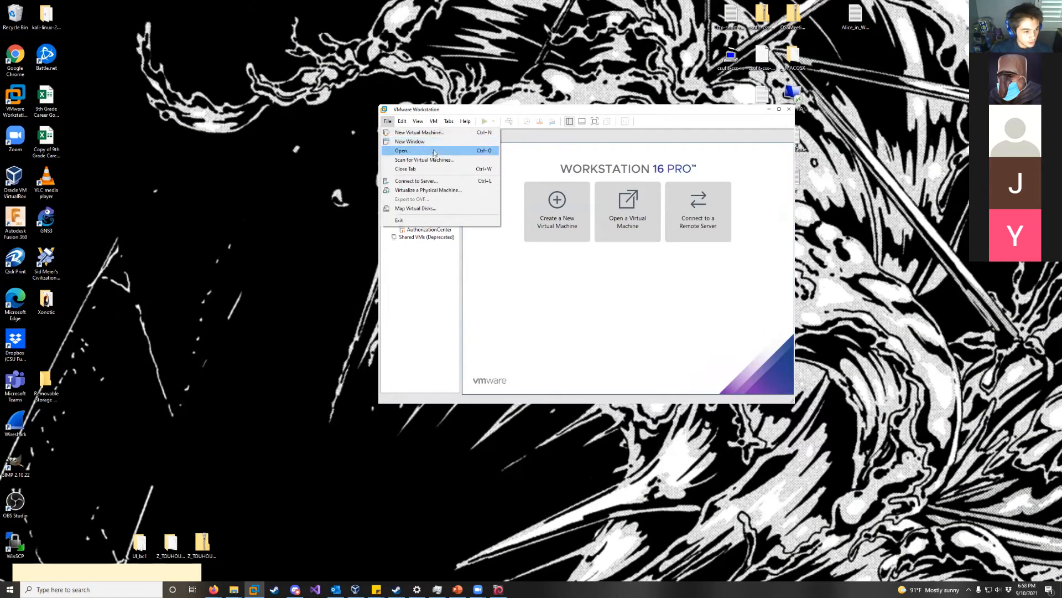
pyautogui.click(388, 122)
pyautogui.click(387, 121)
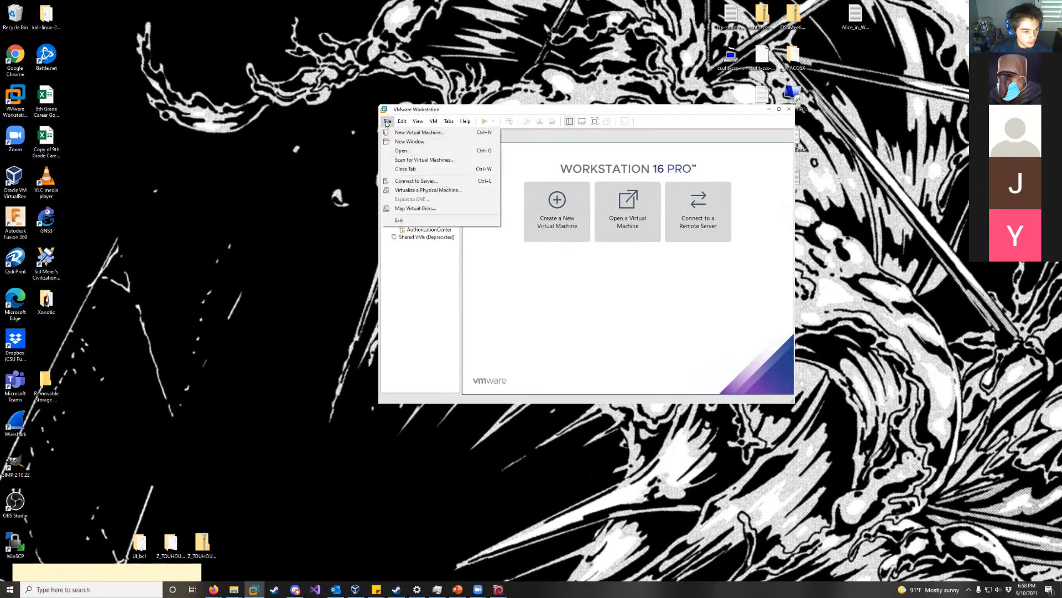
pyautogui.click(397, 151)
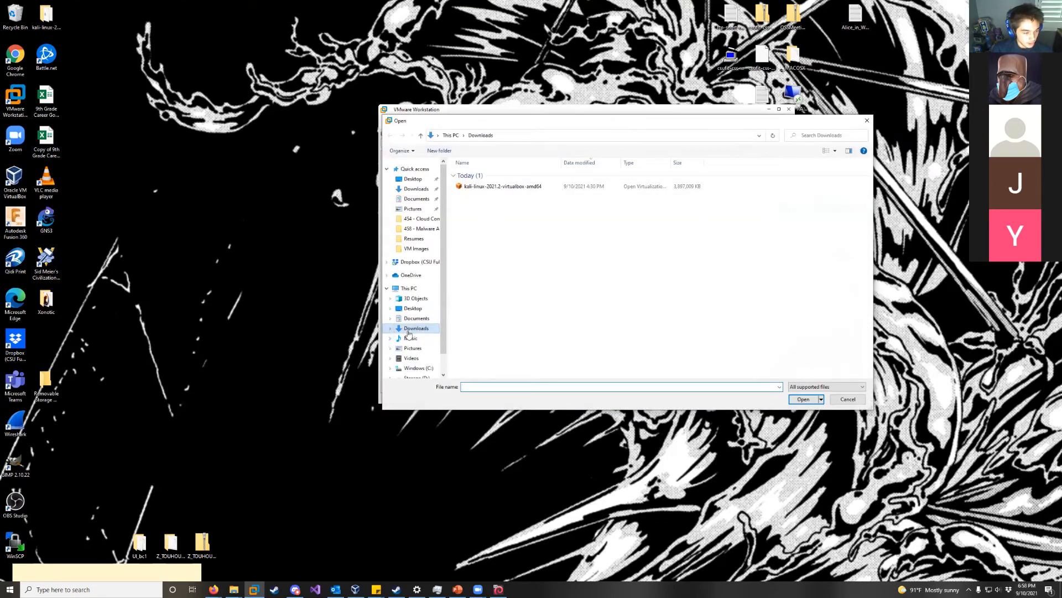
pyautogui.click(474, 188)
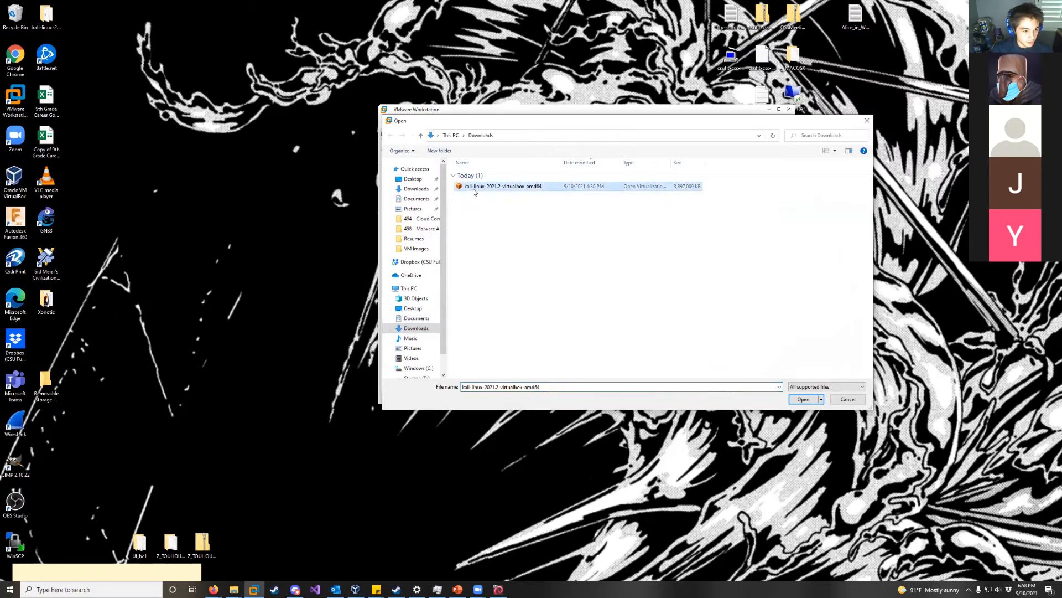
pyautogui.click(803, 399)
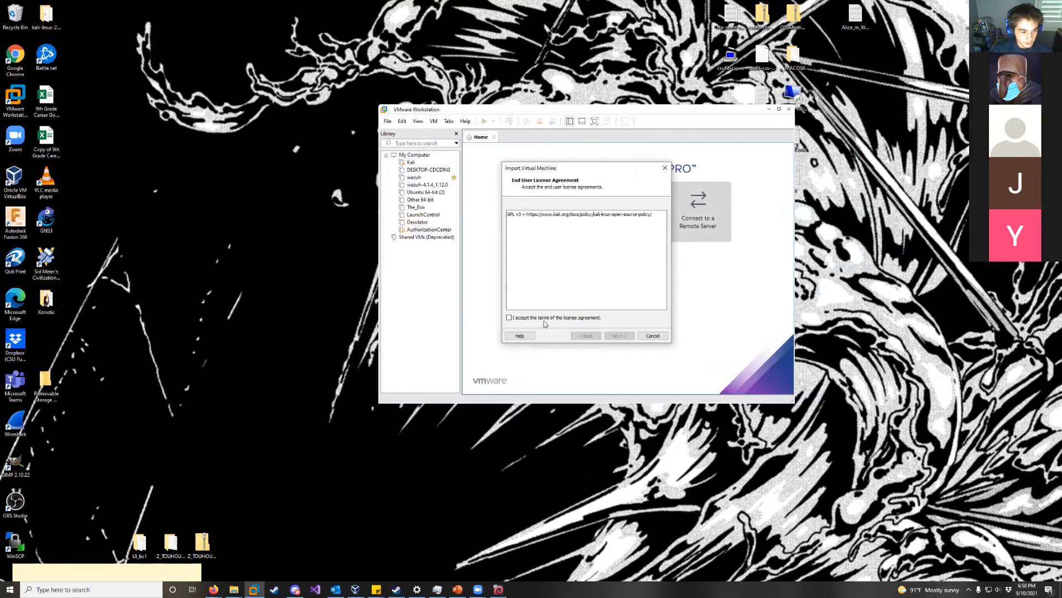
# - Accept the license agreement, import the virtual machine as kali-is-awesome, and retry the import with relaxed compliance checks
pyautogui.click(548, 320)
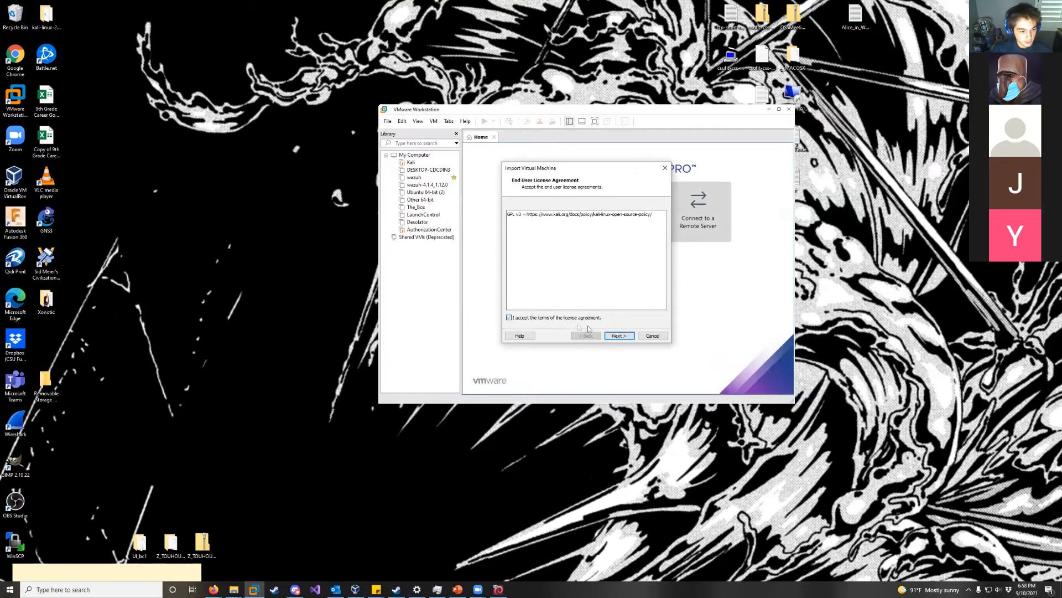
pyautogui.click(619, 336)
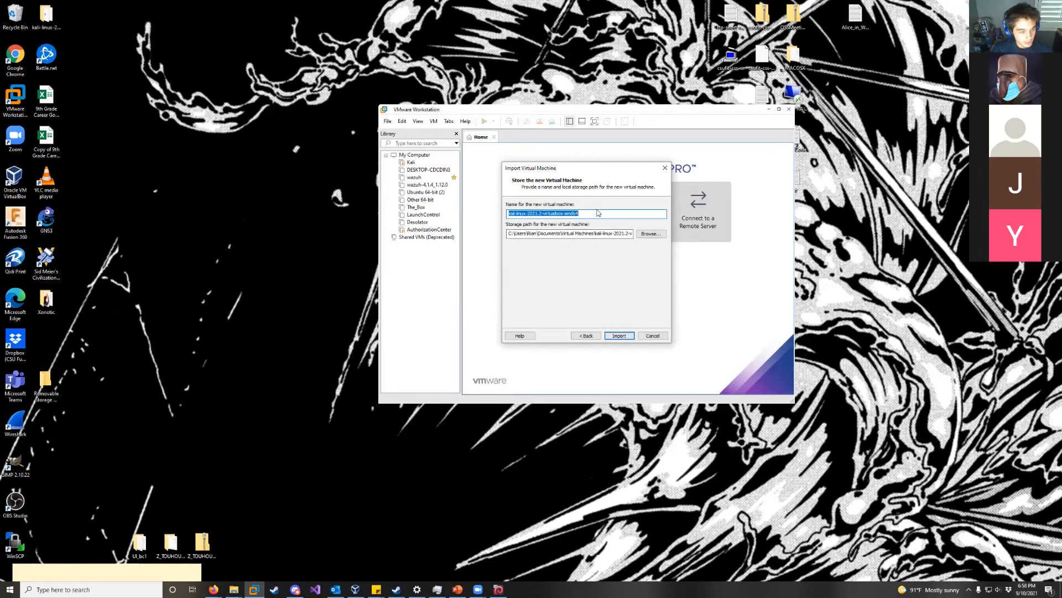
pyautogui.write('kali-')
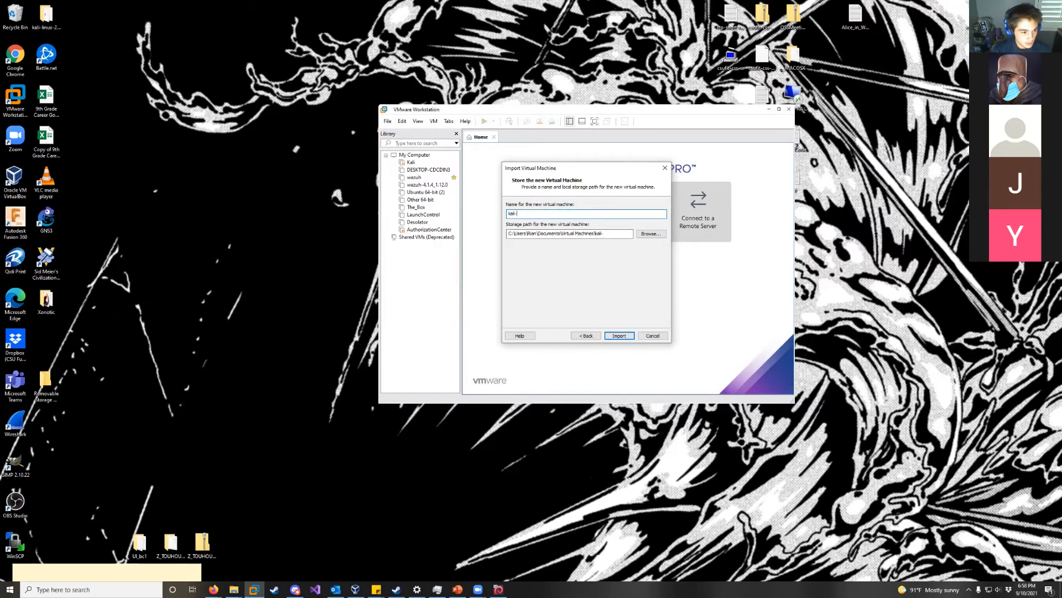
pyautogui.write('is-awesome')
pyautogui.press('Return')
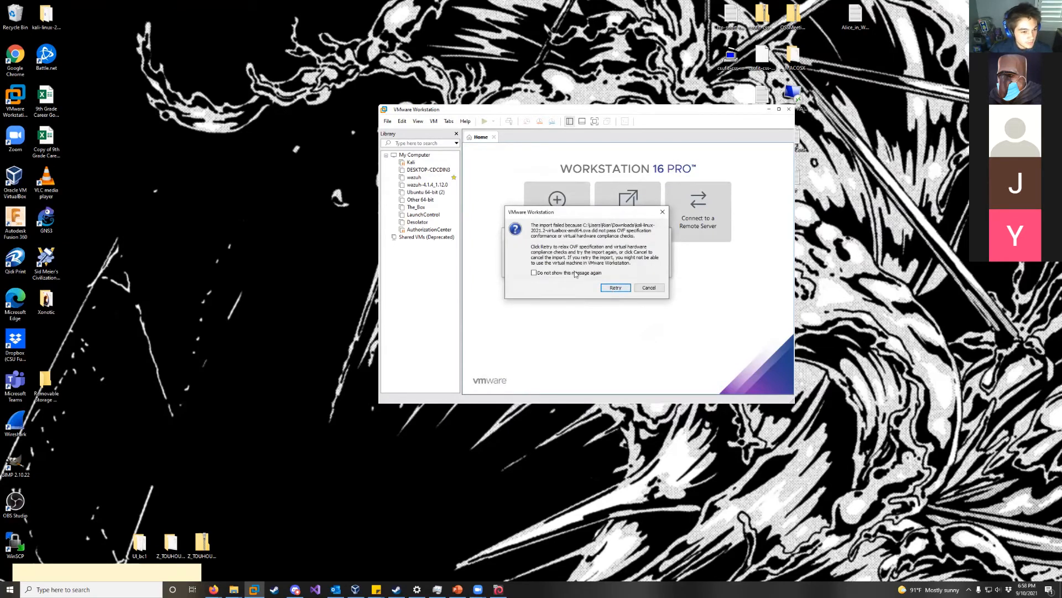
pyautogui.click(614, 288)
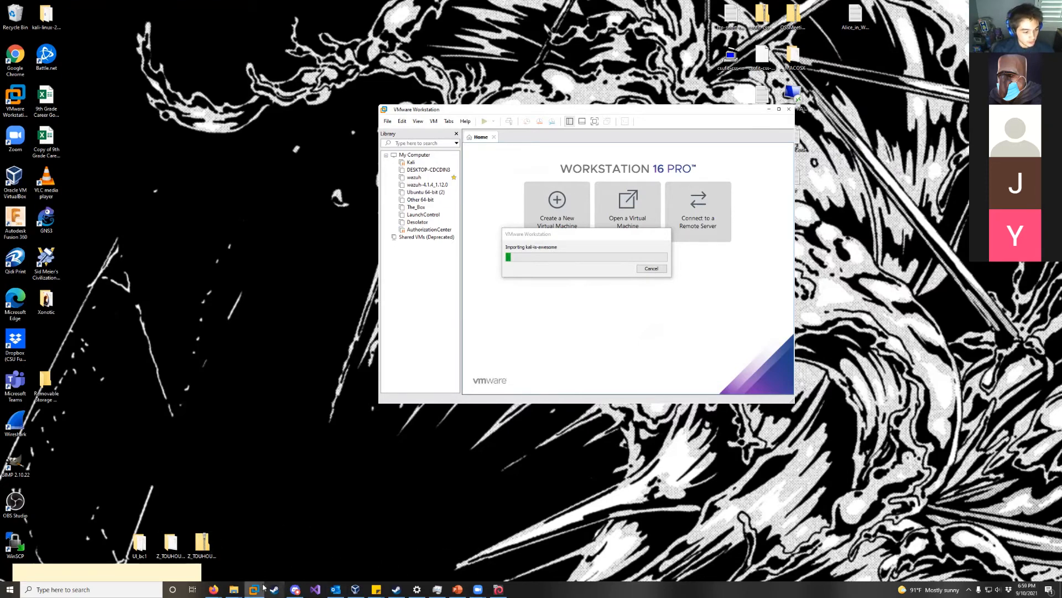
# - Switch to VirtualBox, start an appliance import, select kali-linux-2021.2-virtualbox-amd64 in Downloads, and cancel the file selection
pyautogui.click(355, 589)
pyautogui.moveTo(389, 120); pyautogui.dragTo(354, 110)
pyautogui.click(301, 122)
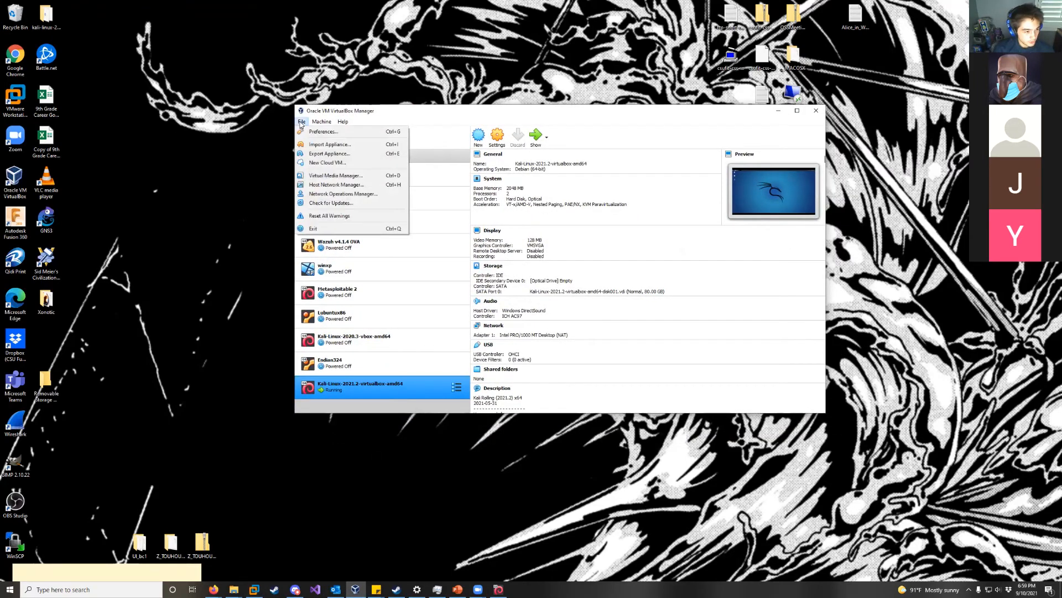
pyautogui.click(368, 145)
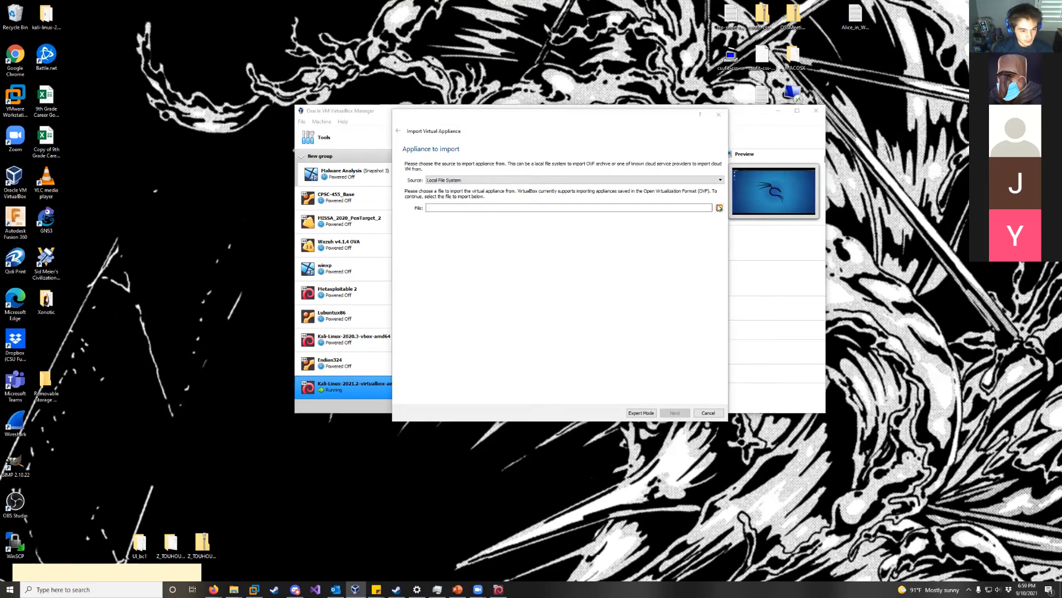
pyautogui.click(719, 208)
pyautogui.click(430, 322)
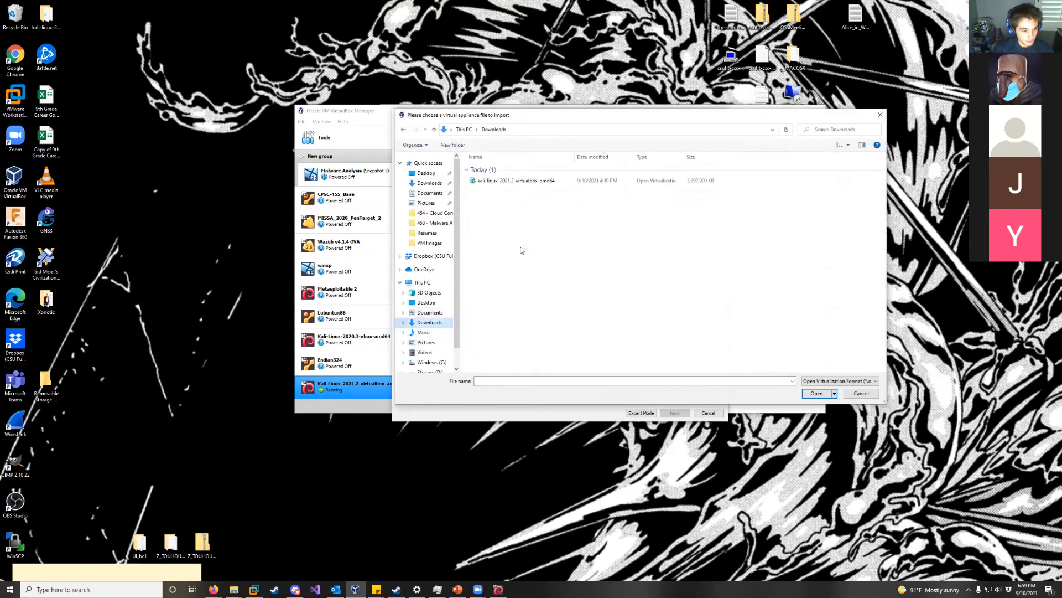
pyautogui.click(488, 181)
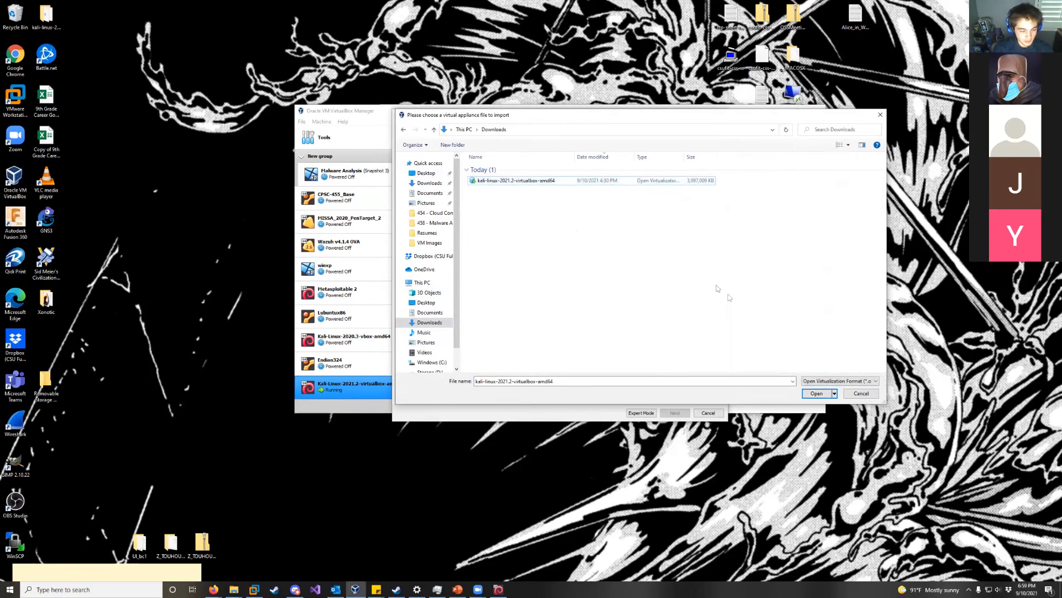
pyautogui.click(859, 393)
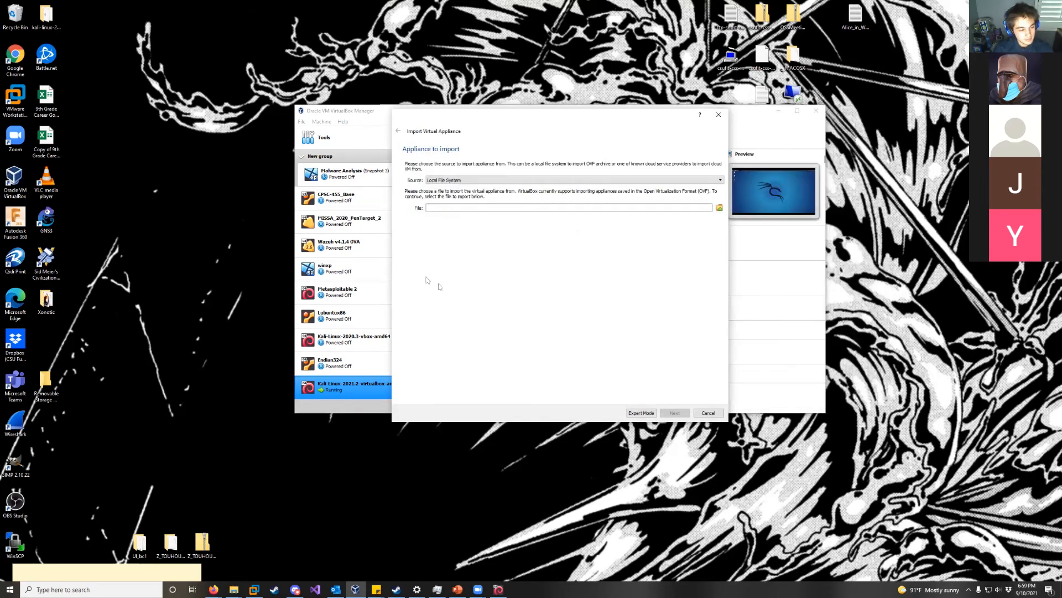
# - Browse the VM Images and Downloads folders for appliance files, and close the import wizard without importing anything
pyautogui.click(719, 208)
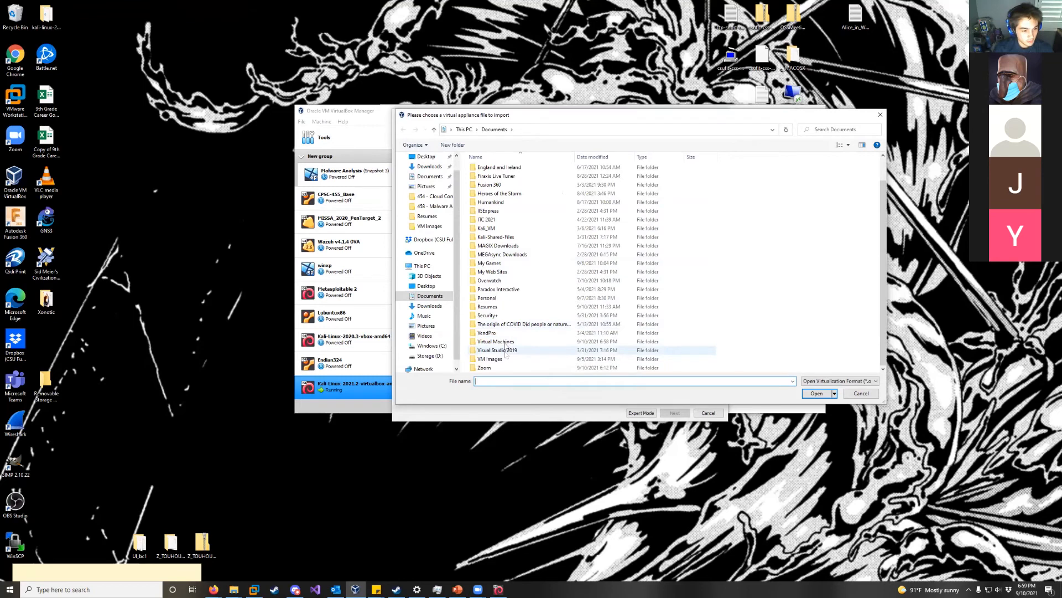
pyautogui.doubleClick(512, 358)
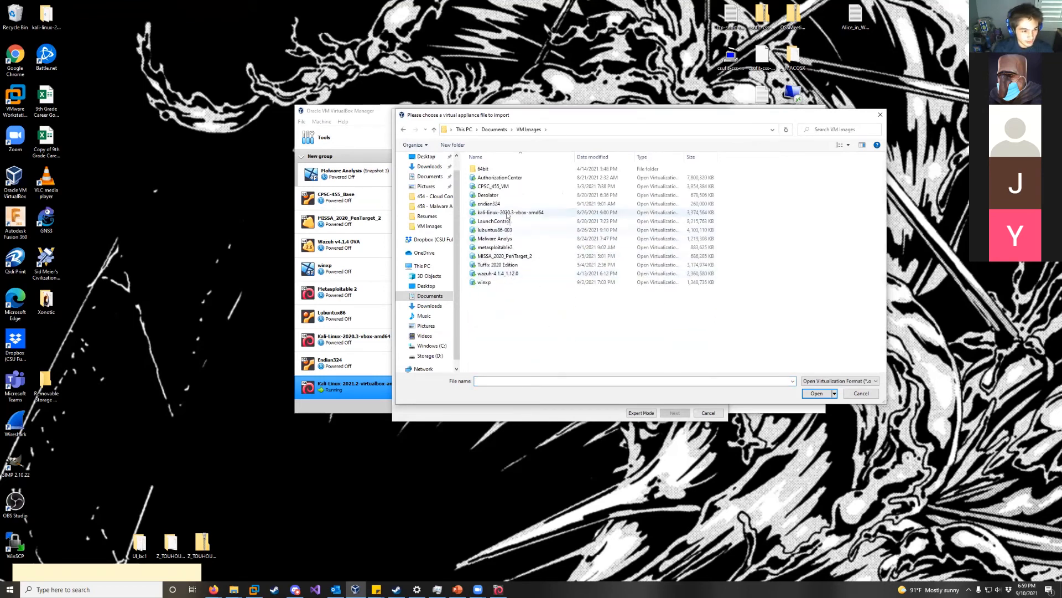
pyautogui.hotkey('alt', 'Left')
pyautogui.click(430, 306)
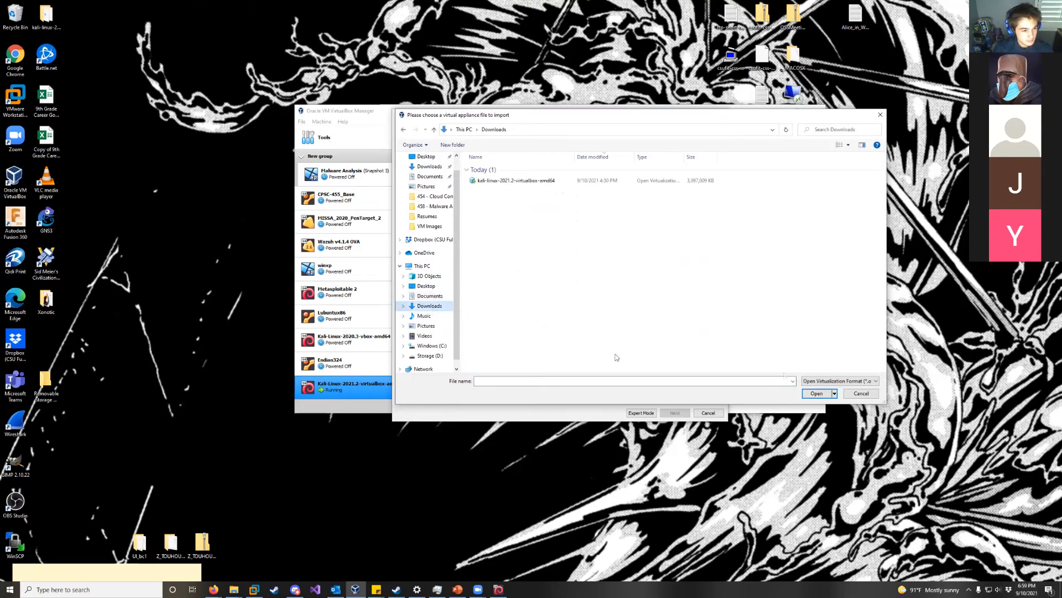
pyautogui.click(859, 395)
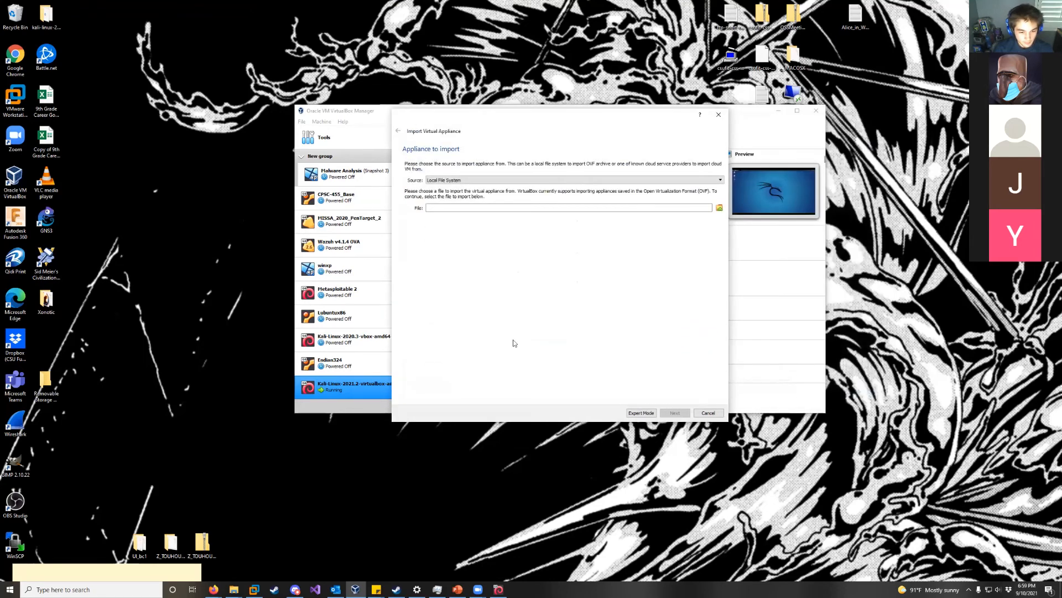
pyautogui.click(718, 114)
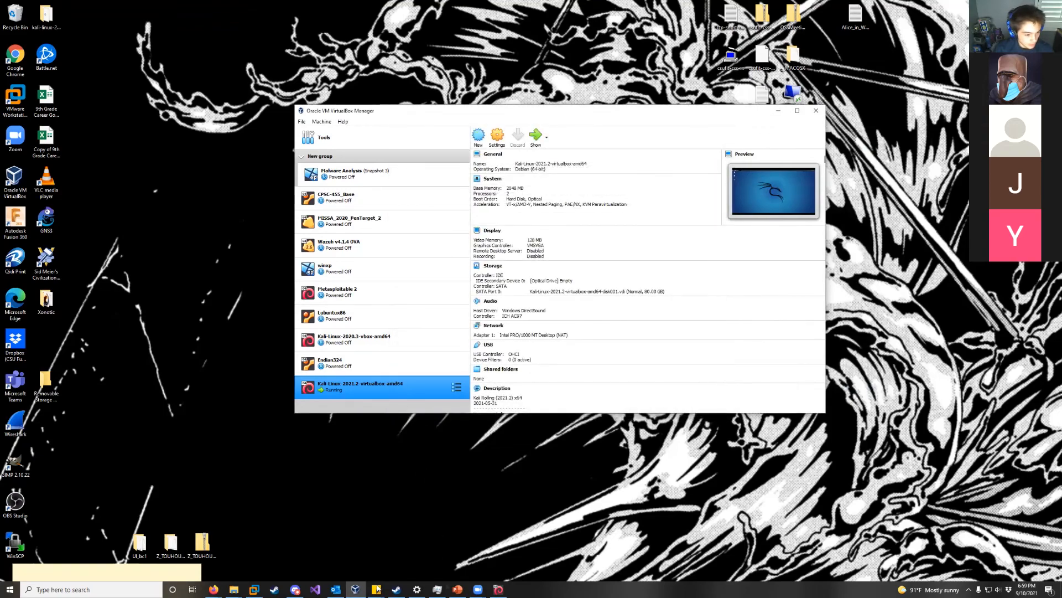
# - Switch back to VMware Workstation, select kali-linux-2021.2-virtualbox-amd64 for opening from Downloads, and cancel the file selection
pyautogui.click(498, 589)
pyautogui.click(499, 587)
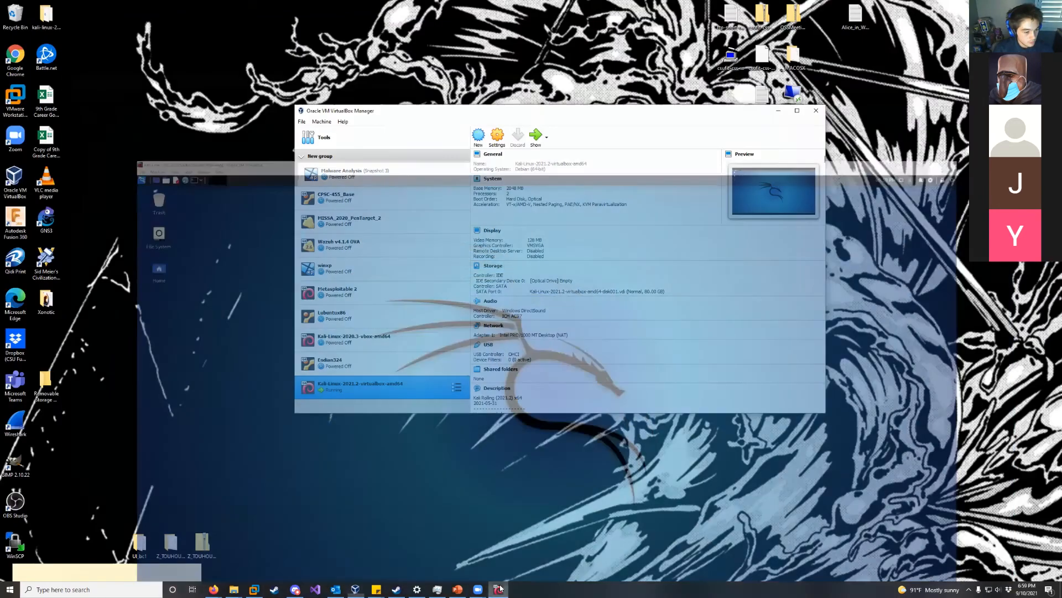
pyautogui.click(254, 589)
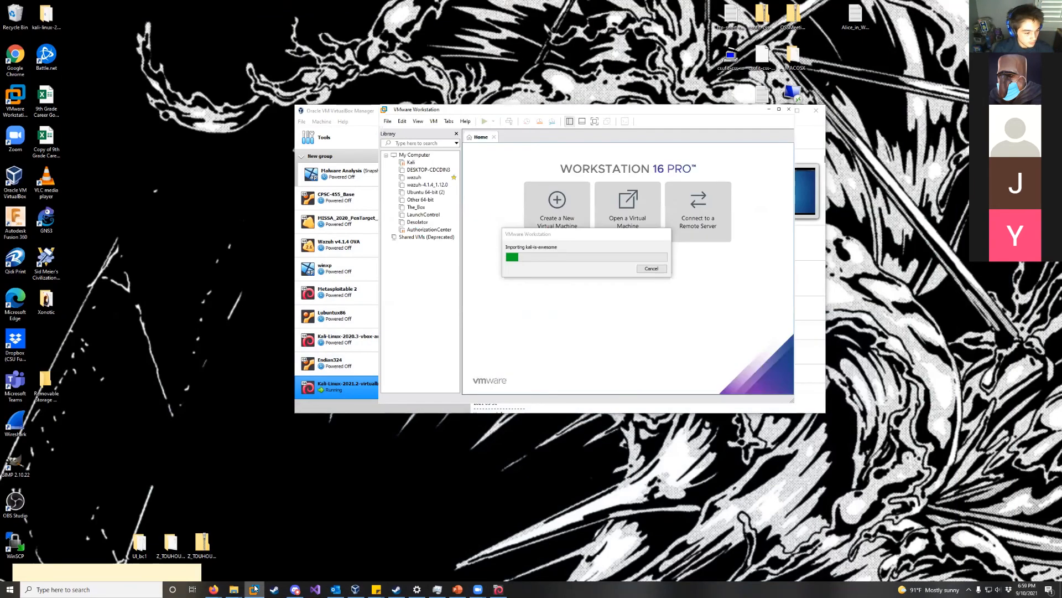
pyautogui.click(388, 121)
pyautogui.click(410, 148)
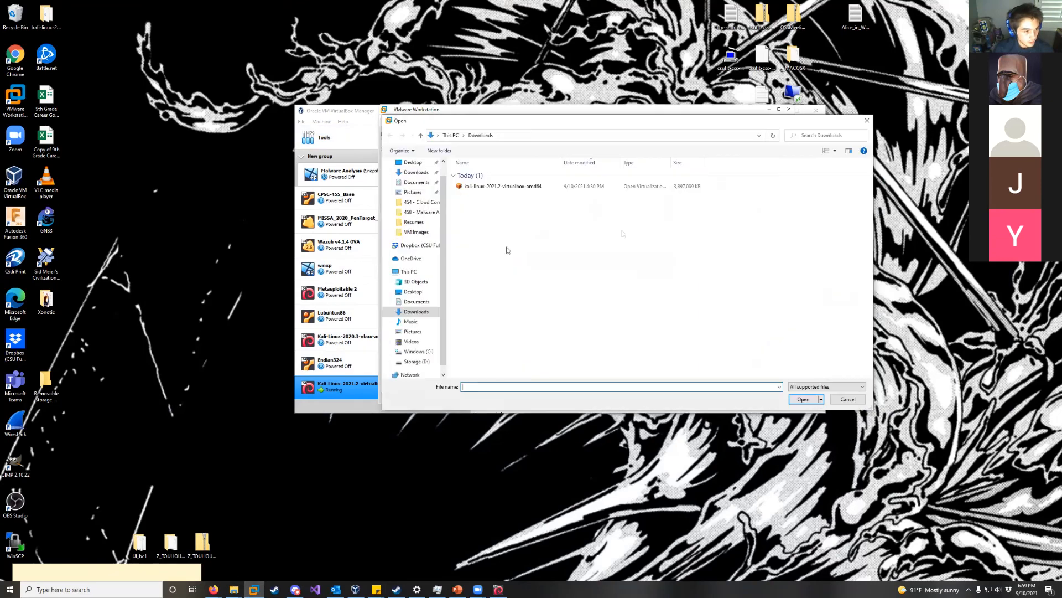
pyautogui.click(476, 189)
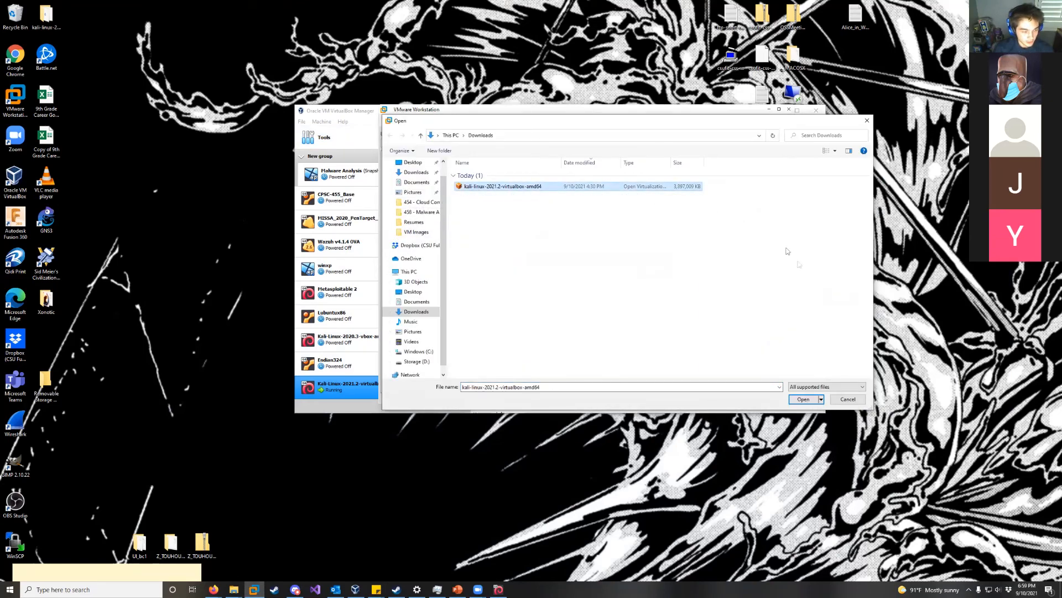
pyautogui.click(847, 400)
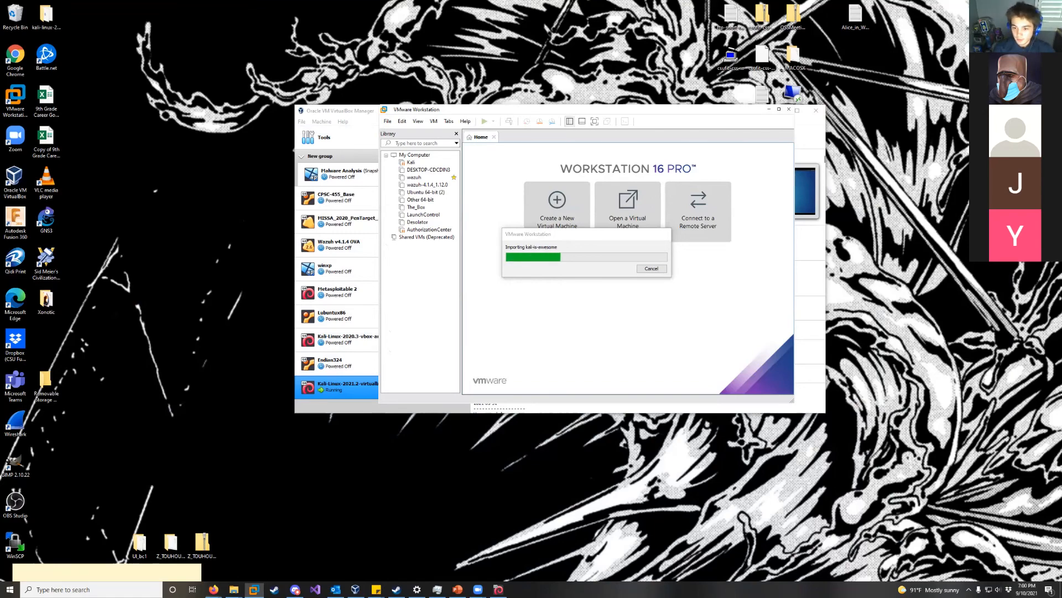
# - Switch to the slide presentation, start the slideshow at the VirtualBox instructions, and advance to the VMware slide
pyautogui.hotkey('alt', 'Tab')
pyautogui.hotkey('ctrl', 'F5')
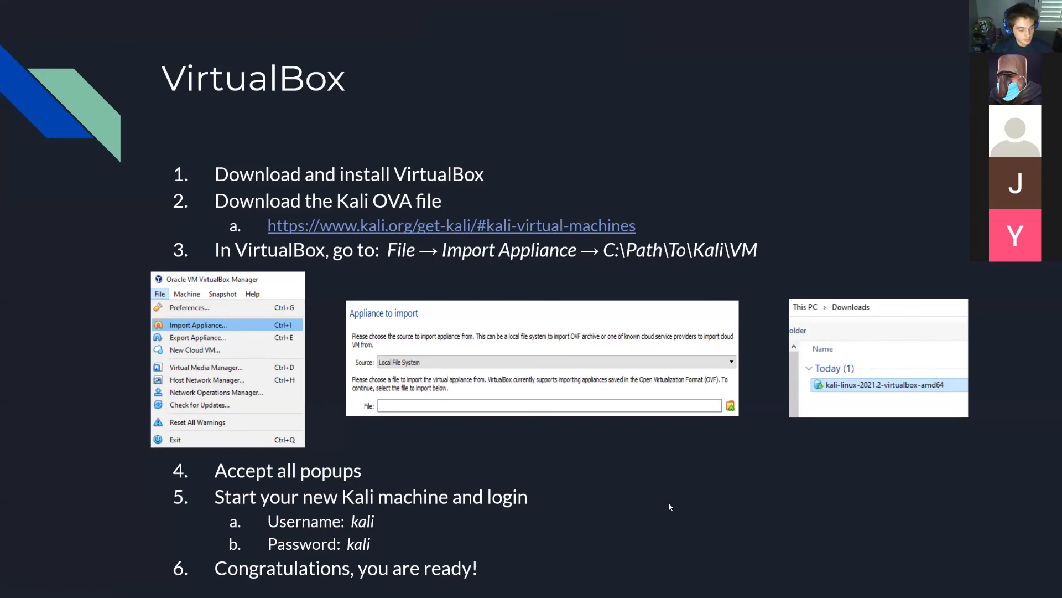
pyautogui.press('Right')
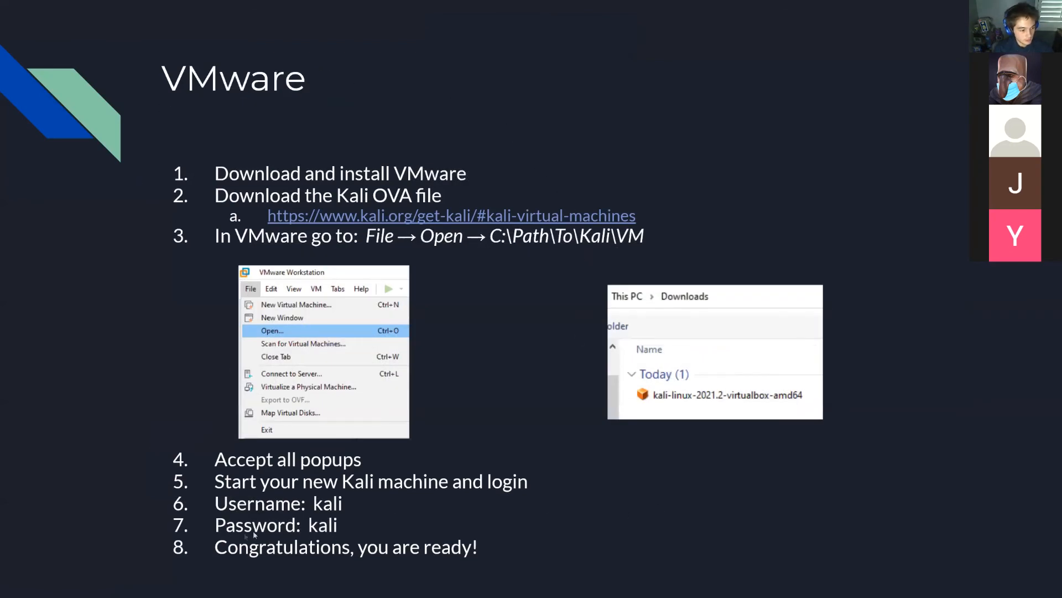